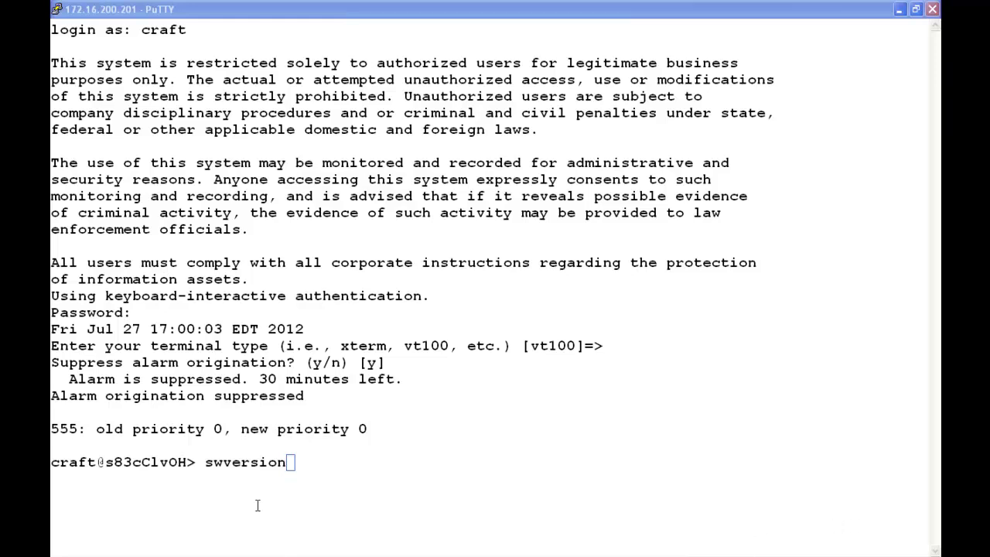
Step: Run swversion, then log in to SAT with the password and w2ktt terminal type, suppressing alarms
{"action": "left_click", "coordinate": [290, 461]}
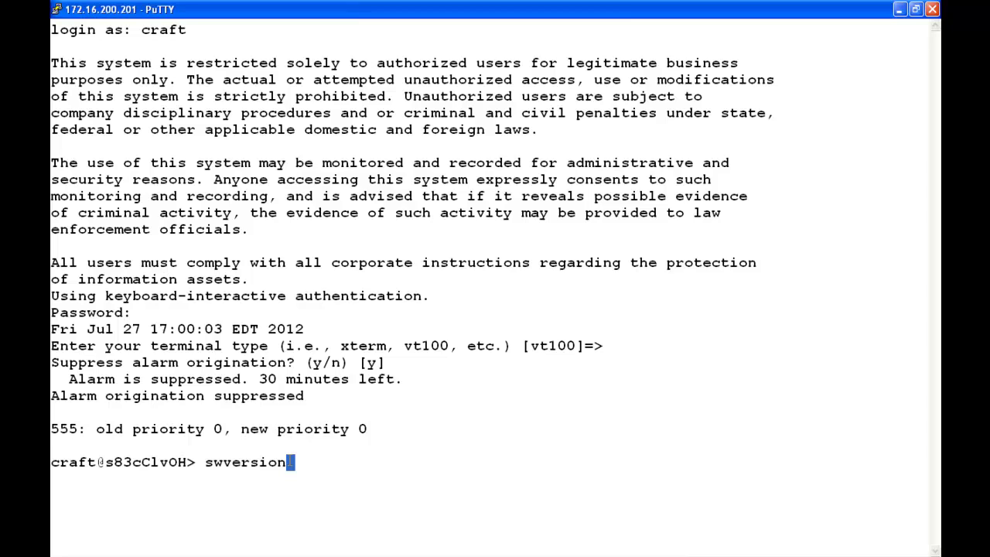
{"action": "key", "text": "Return"}
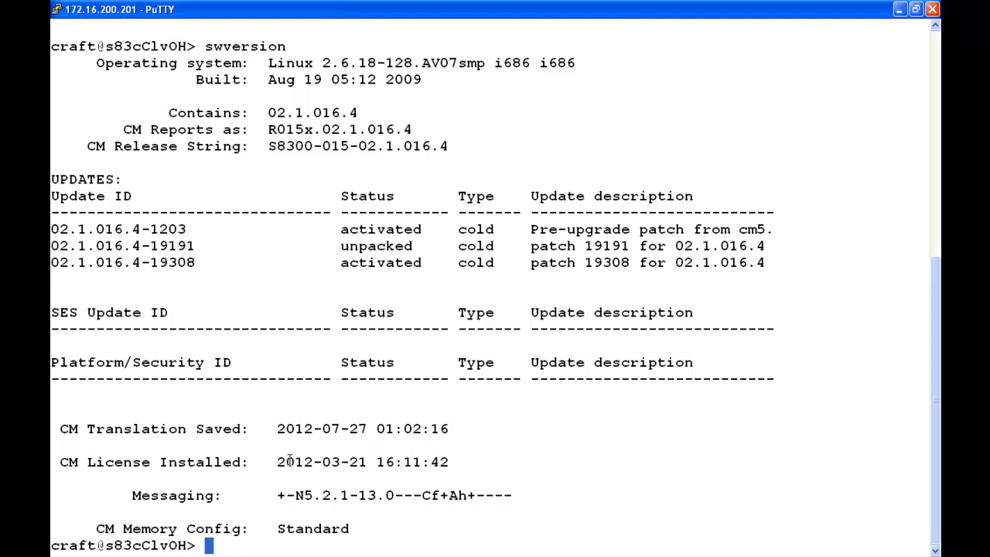
{"action": "type", "text": "sat"}
{"action": "key", "text": "Return"}
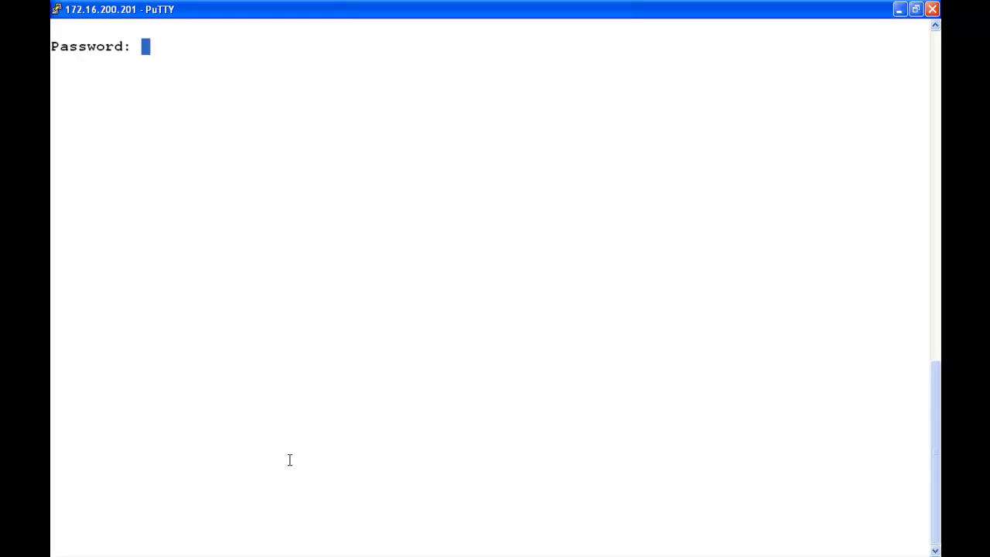
{"action": "type", "text": "******"}
{"action": "key", "text": "Return"}
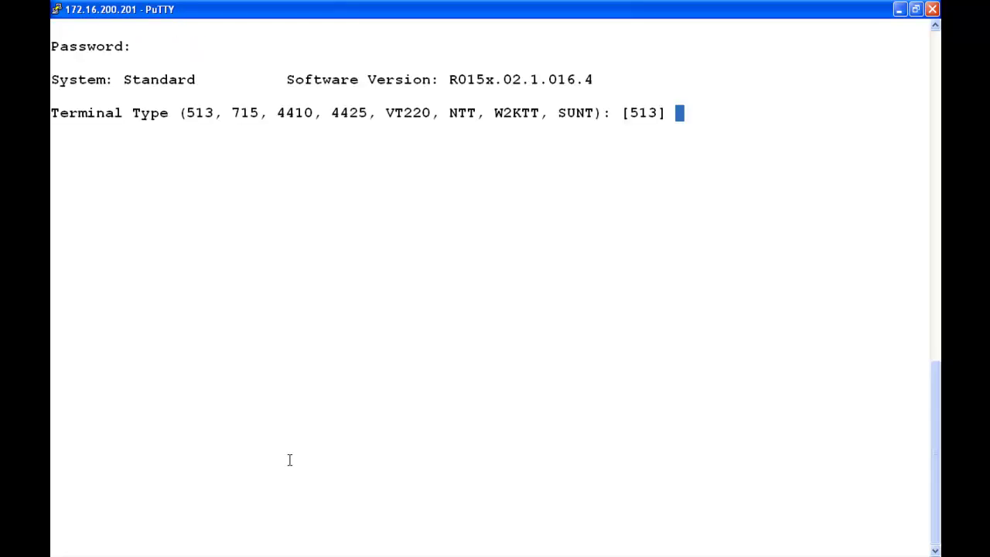
{"action": "type", "text": "w2ktt"}
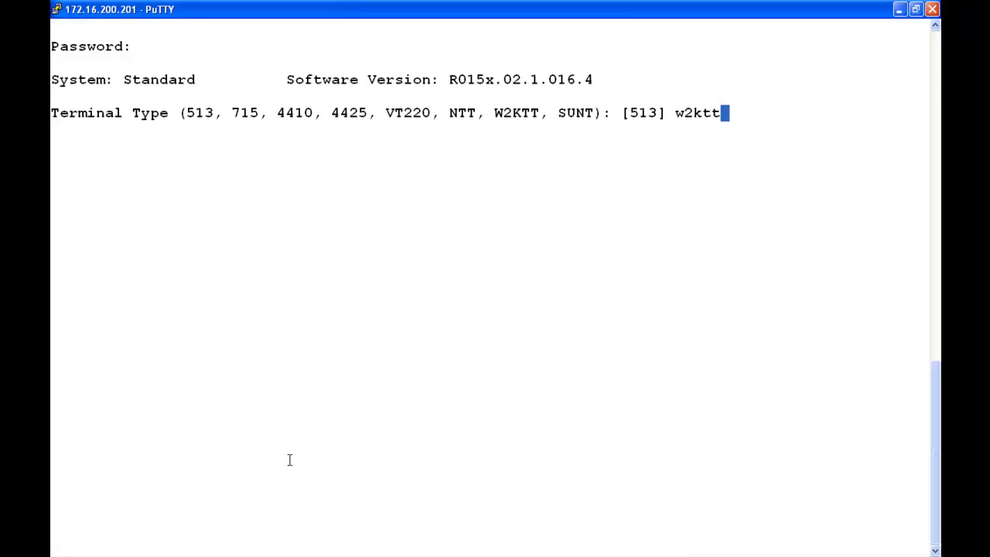
{"action": "key", "text": "Return"}
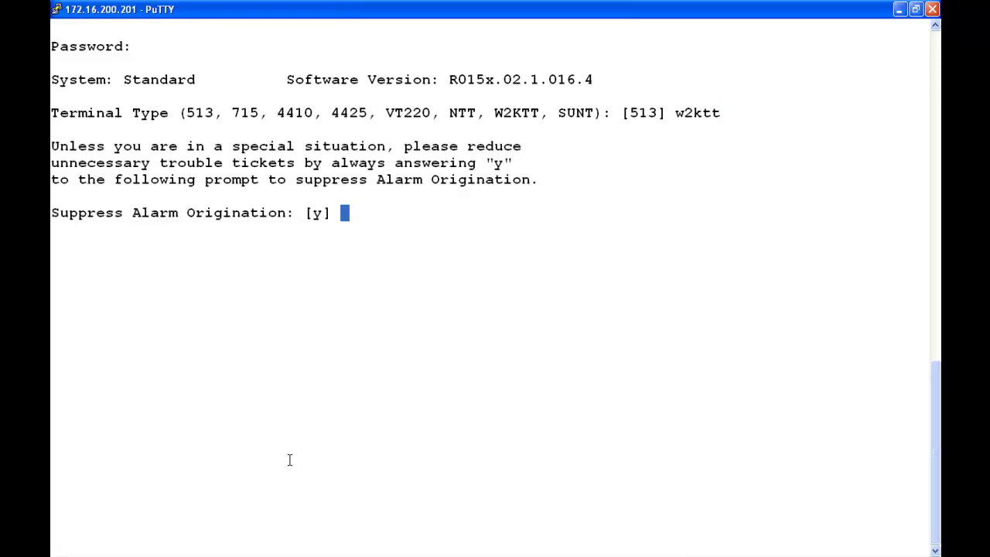
{"action": "key", "text": "Return"}
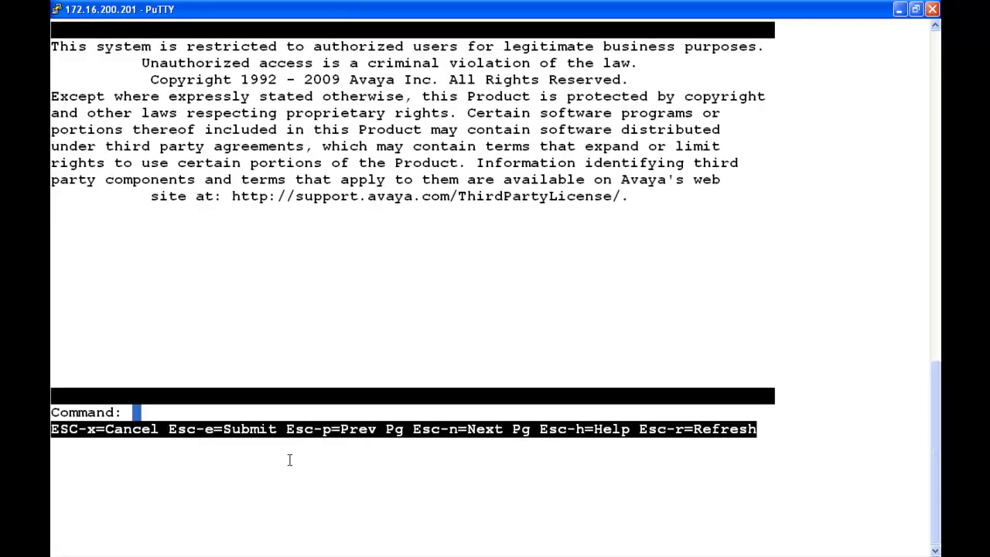
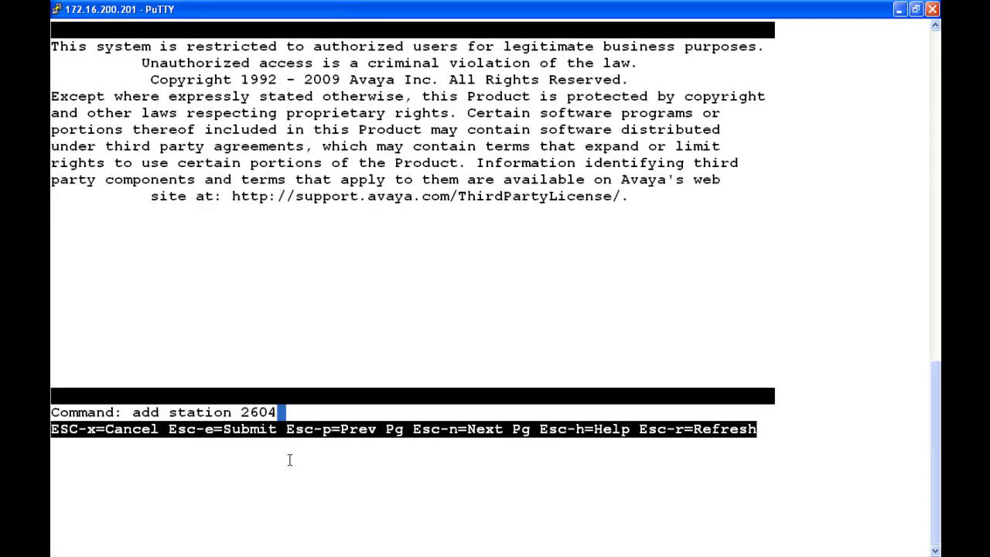
Step: Add station 2604 as a 9640 set named 'B179 Conf Phone' with a security code
{"action": "key", "text": "Return"}
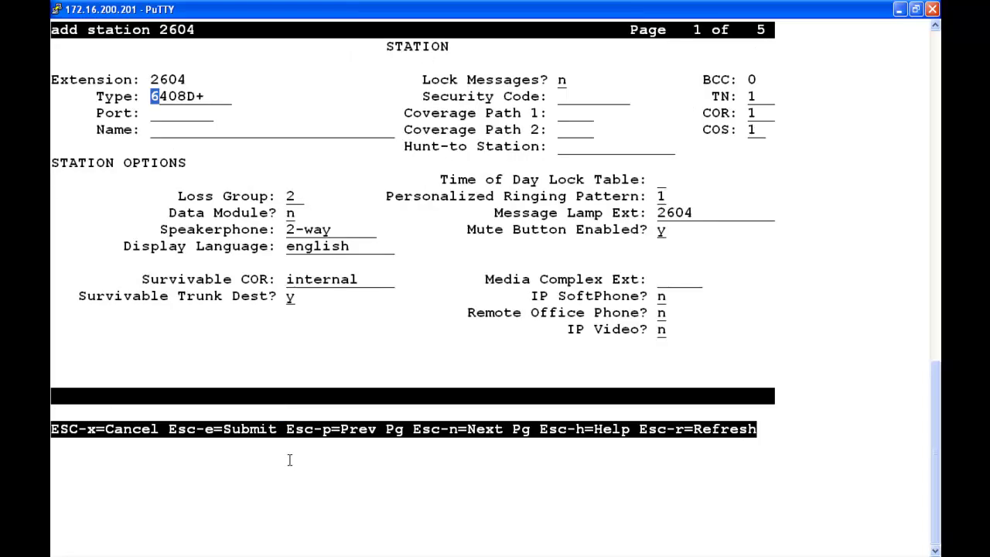
{"action": "key", "text": "Tab"}
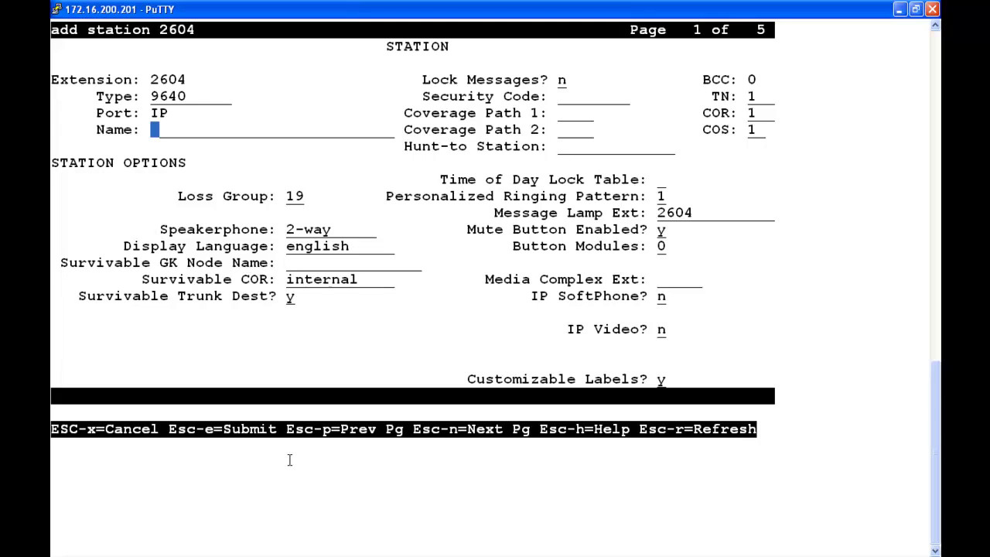
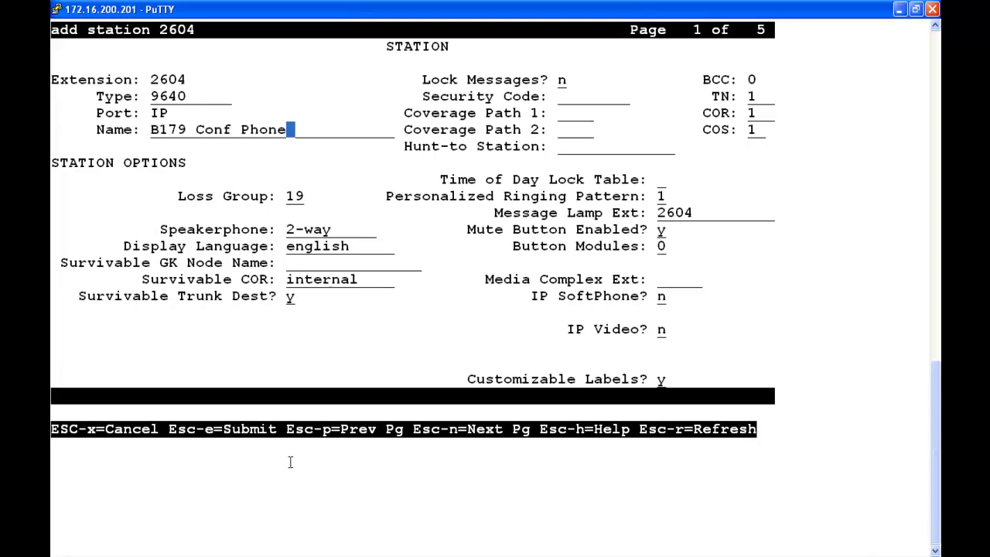
{"action": "key", "text": "Tab"}
{"action": "key", "text": "Tab"}
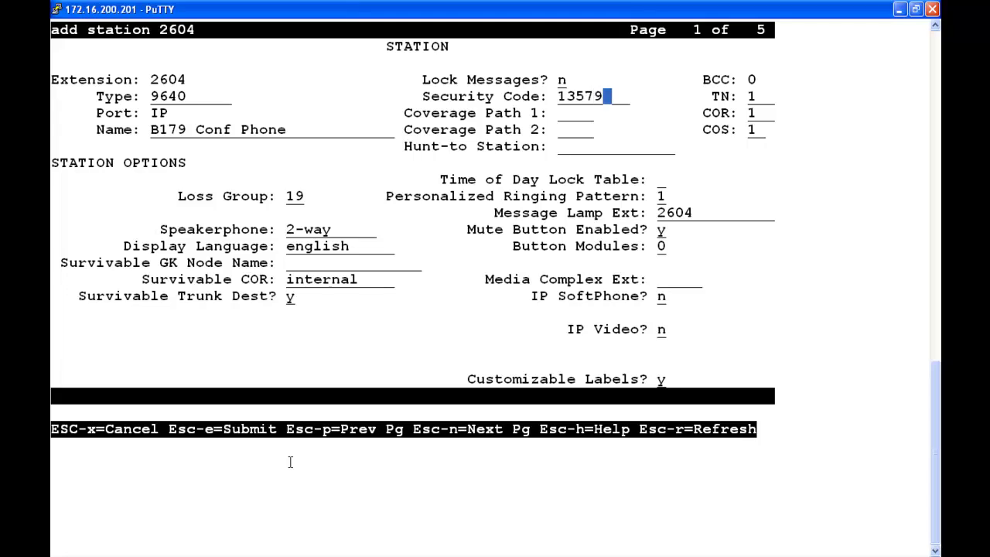
Step: Assign call-appr to button 4 on the button page and submit the new station
{"action": "key", "text": "Next"}
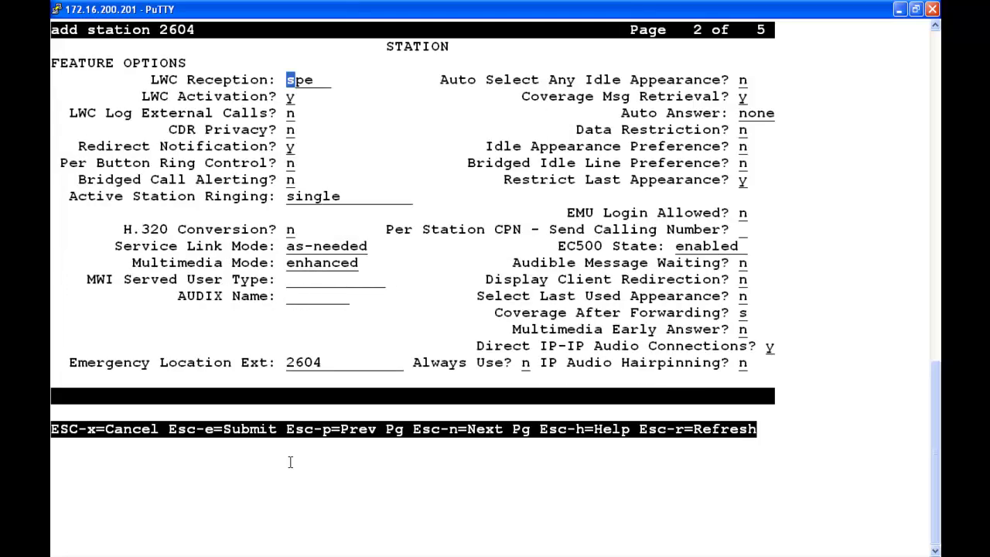
{"action": "key", "text": "Next"}
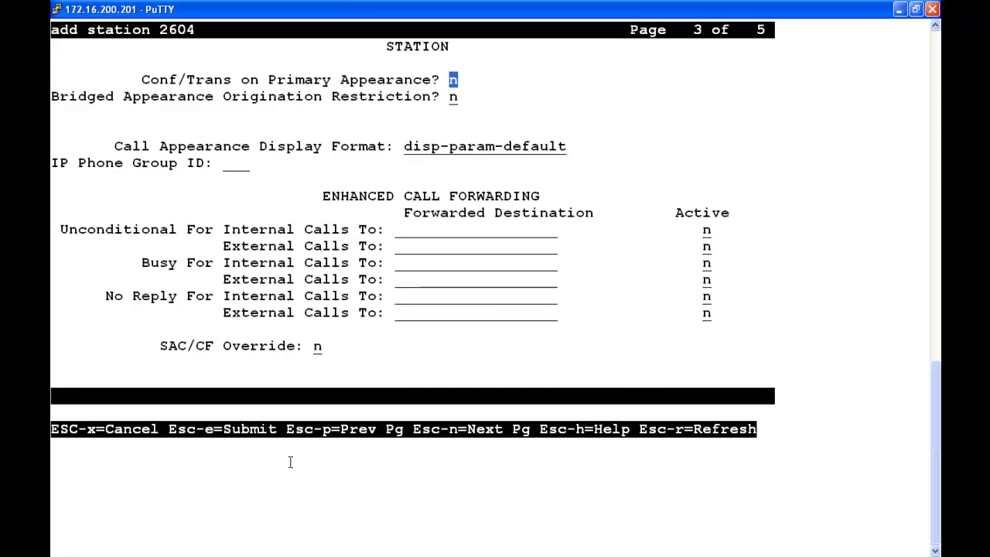
{"action": "key", "text": "Next"}
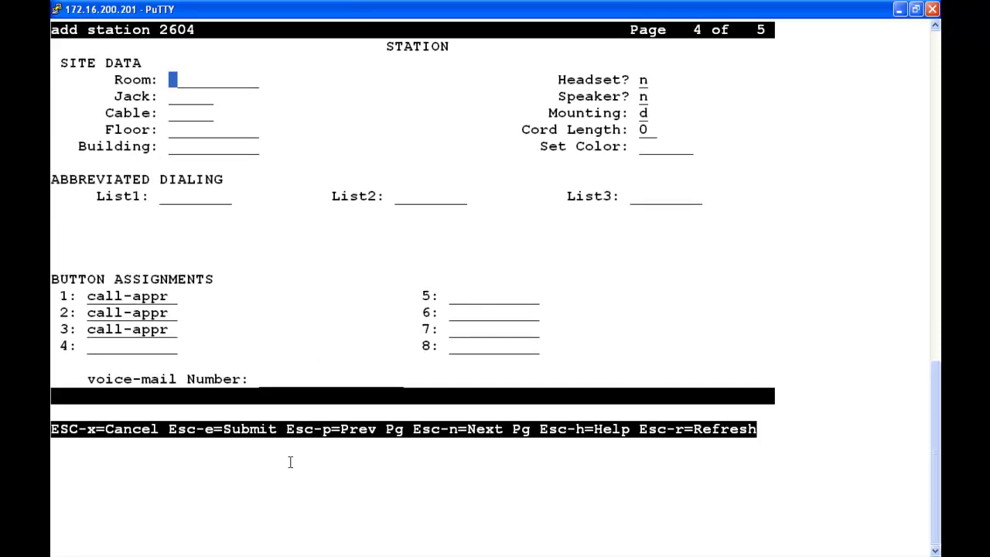
{"action": "key", "text": "Tab"}
{"action": "key", "text": "Tab"}
{"action": "key", "text": "Tab"}
{"action": "key", "text": "Tab"}
{"action": "key", "text": "Tab"}
{"action": "key", "text": "Tab"}
{"action": "key", "text": "Tab"}
{"action": "key", "text": "Tab"}
{"action": "key", "text": "Tab"}
{"action": "type", "text": "call-appr"}
{"action": "key", "text": "Tab"}
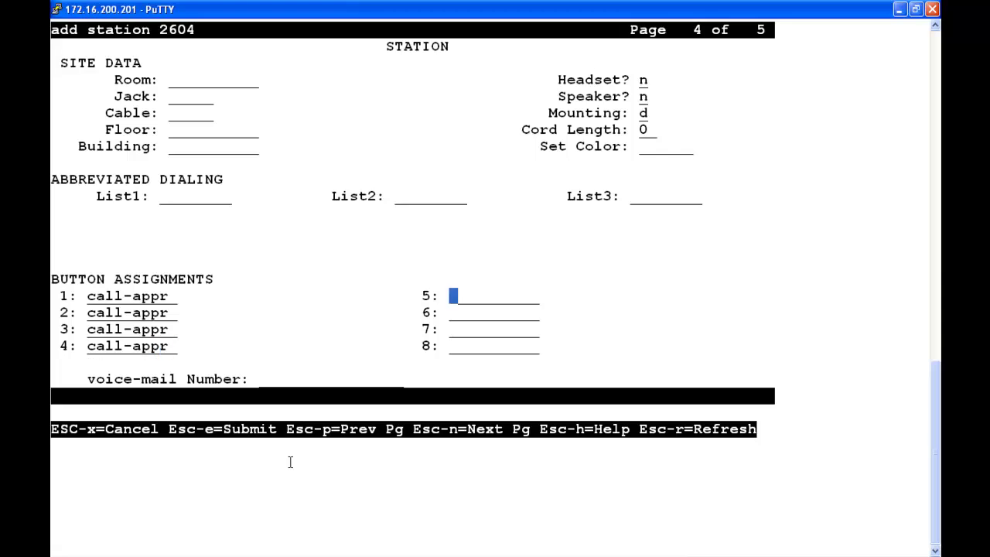
{"action": "key", "text": "Escape"}
{"action": "key", "text": "e"}
{"action": "right_click", "coordinate": [290, 461]}
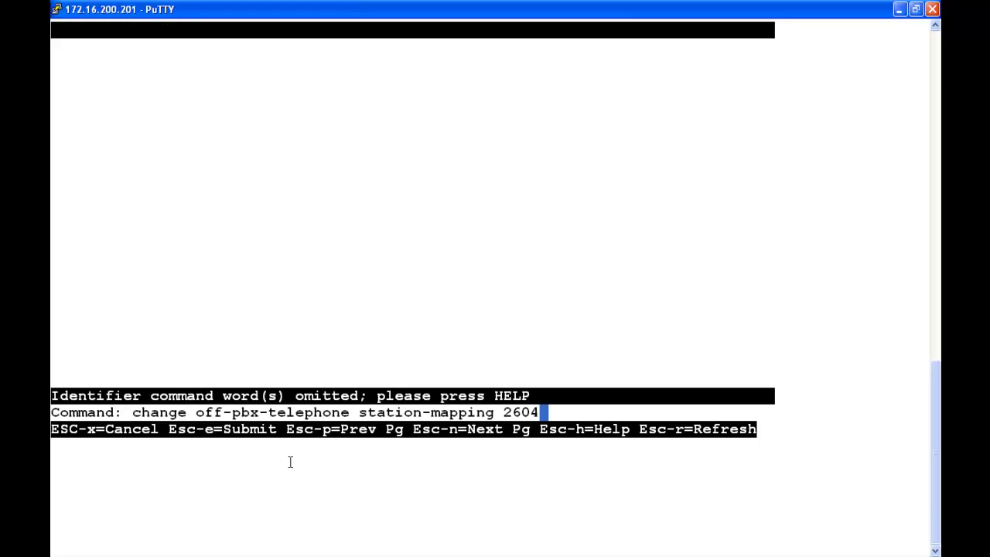
Step: Map station 2604 as OPS with phone number 2604, trunk selection 5 and config set 1
{"action": "key", "text": "Return"}
{"action": "key", "text": "Tab"}
{"action": "type", "text": "ops"}
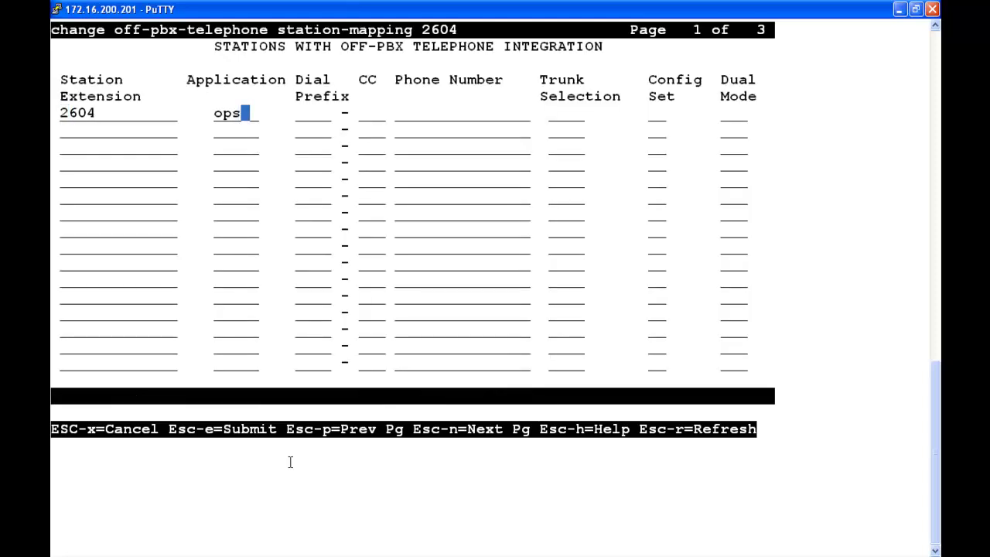
{"action": "key", "text": "Tab"}
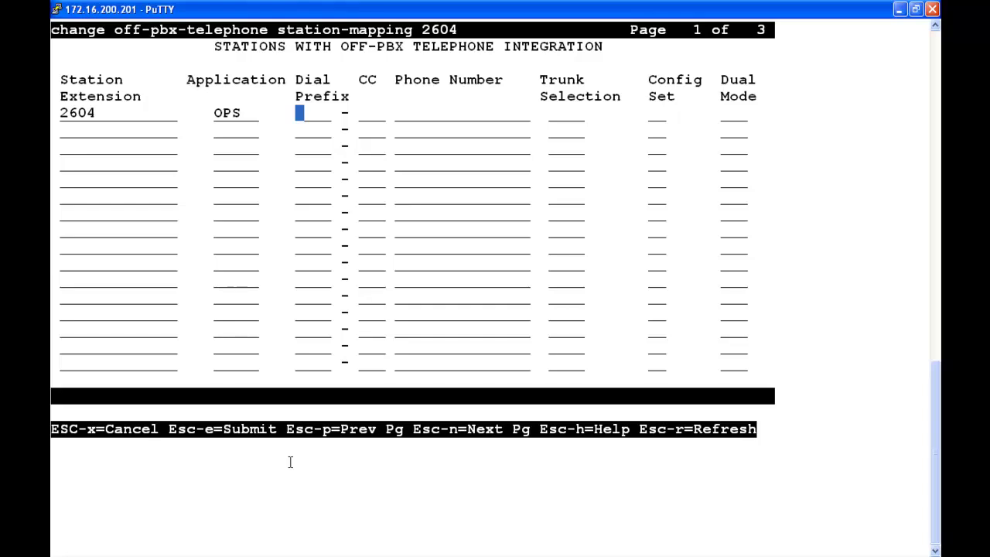
{"action": "key", "text": "Tab"}
{"action": "key", "text": "Tab"}
{"action": "type", "text": "2604"}
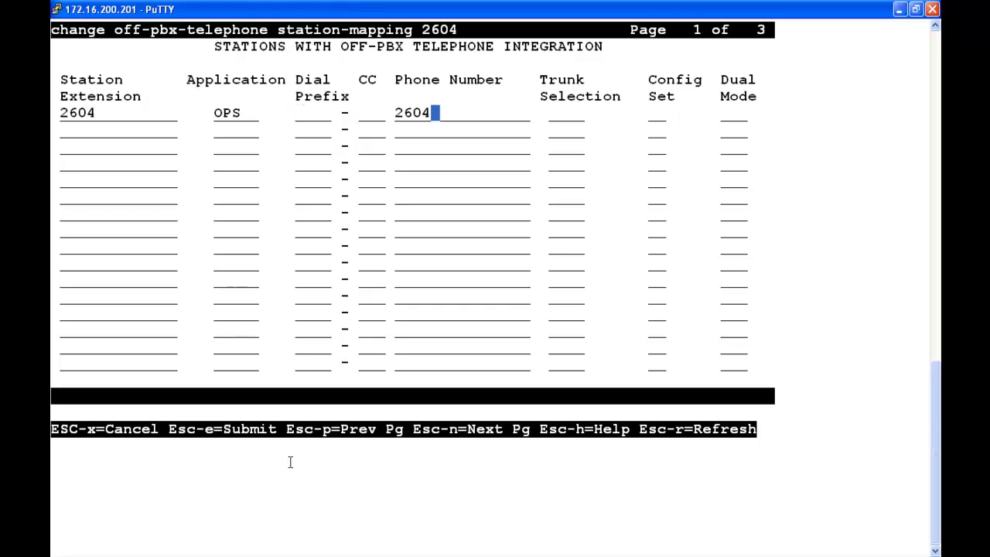
{"action": "key", "text": "Tab"}
{"action": "type", "text": "5"}
{"action": "key", "text": "Tab"}
{"action": "type", "text": "1"}
{"action": "key", "text": "Tab"}
Step: Set call limit 4 and location 1, submit the mapping, and save translations
{"action": "key", "text": "Escape"}
{"action": "key", "text": "n"}
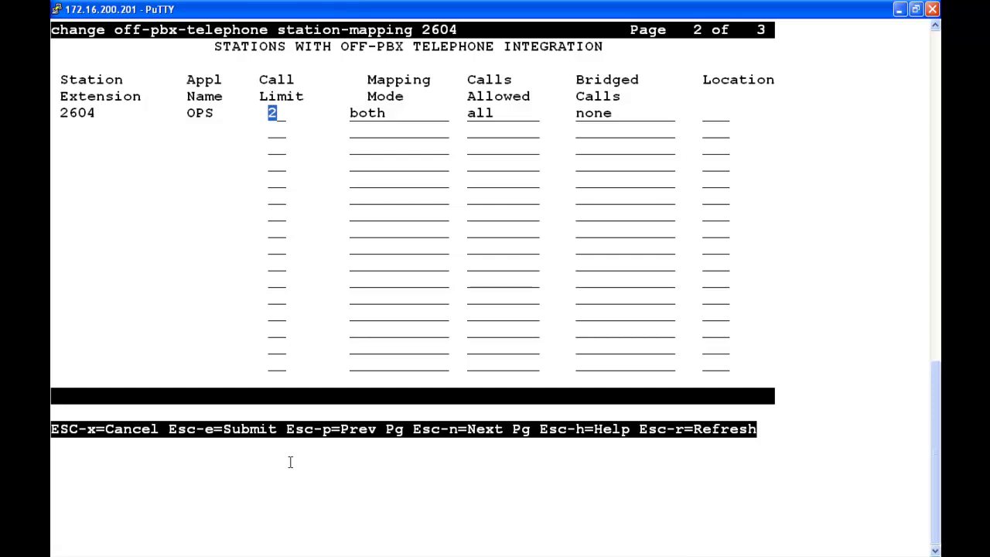
{"action": "type", "text": "4"}
{"action": "key", "text": "Tab"}
{"action": "key", "text": "Tab"}
{"action": "key", "text": "Tab"}
{"action": "key", "text": "Tab"}
{"action": "type", "text": "1"}
{"action": "key", "text": "Escape"}
{"action": "type", "text": "esave trans"}
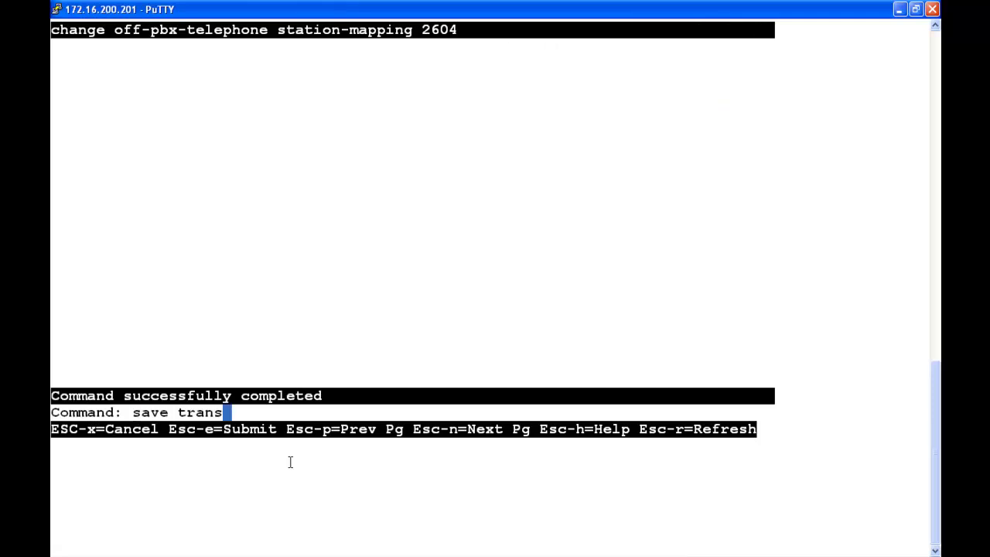
{"action": "key", "text": "Return"}
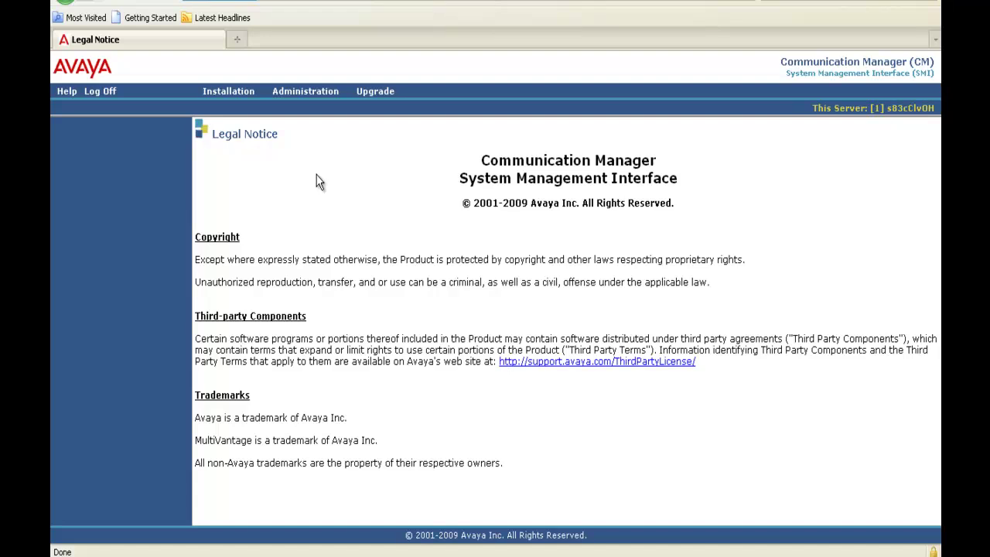
Step: Open SIP Enablement Services from the SMI Administration menu
{"action": "left_click", "coordinate": [305, 93]}
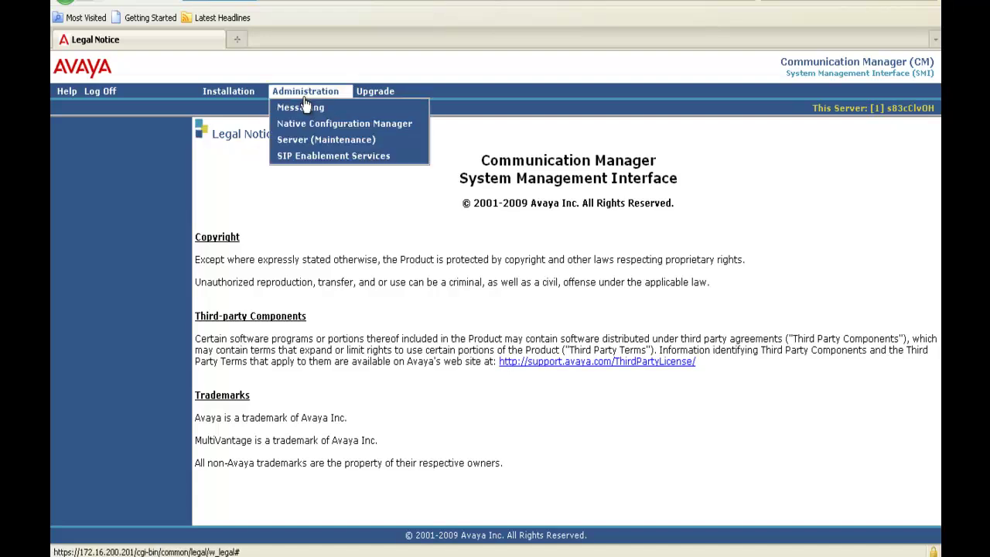
{"action": "left_click", "coordinate": [307, 160]}
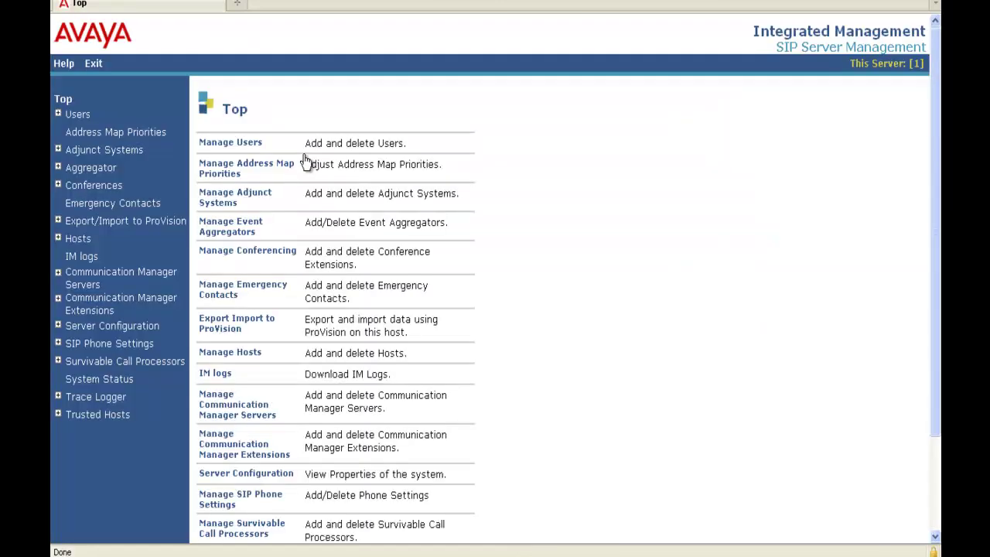
Step: Start a new SIP user with ID 2604 and enter and confirm its password
{"action": "left_click", "coordinate": [59, 116]}
{"action": "left_click", "coordinate": [90, 139]}
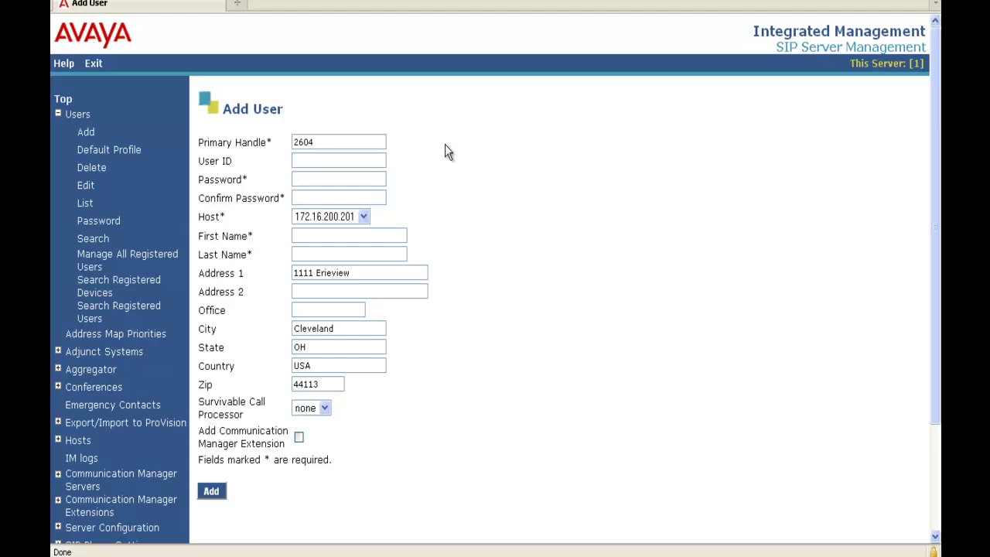
{"action": "type", "text": "2604"}
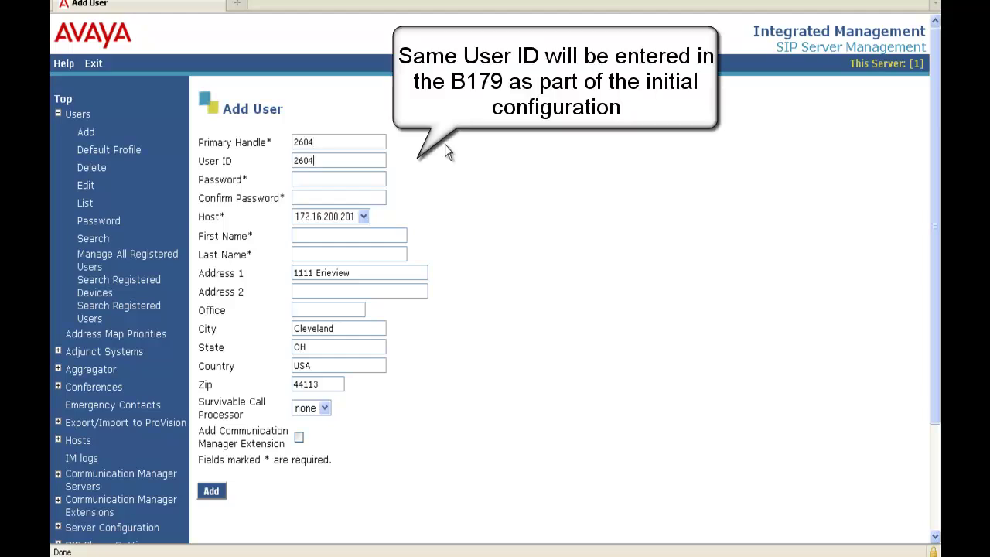
{"action": "key", "text": "Tab"}
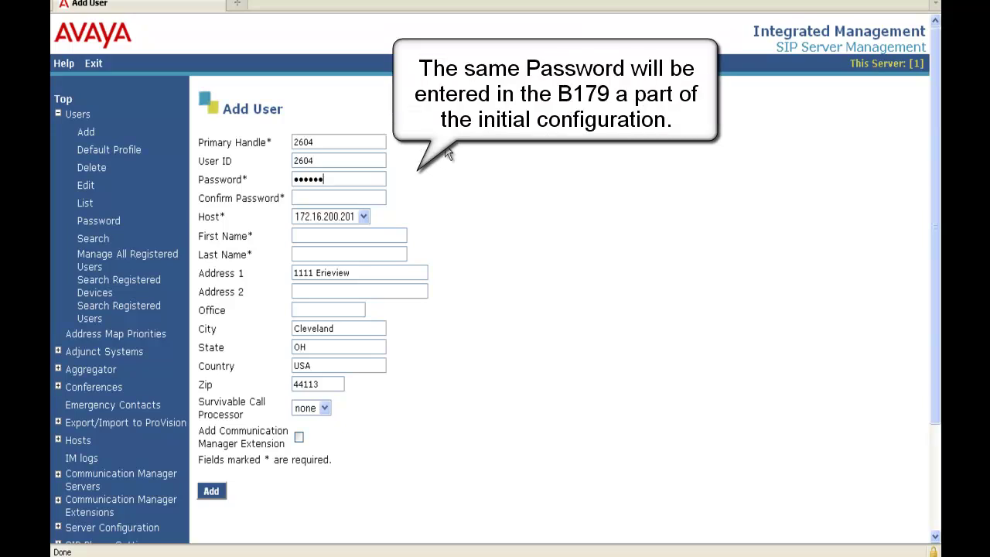
{"action": "key", "text": "Tab"}
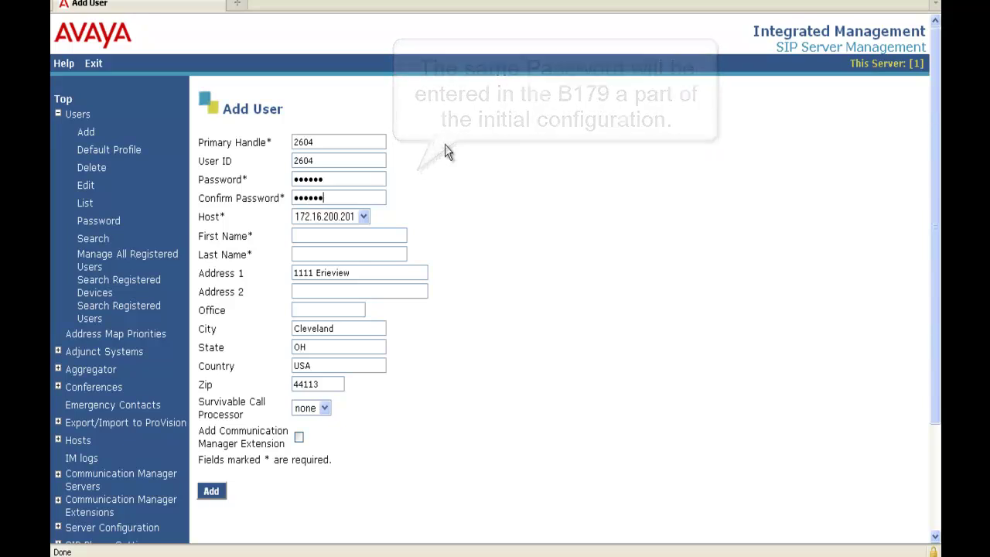
{"action": "key", "text": "Tab"}
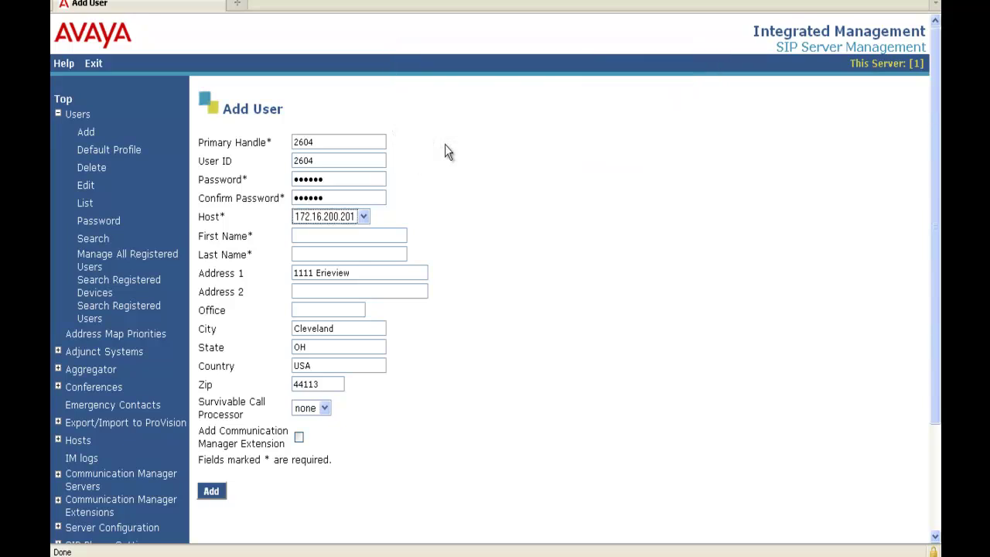
Step: Name the user 'B179 Conf Phone' / 'Room 2C', request a CM extension, and add it
{"action": "key", "text": "Tab"}
{"action": "type", "text": "B179 Conf Phone"}
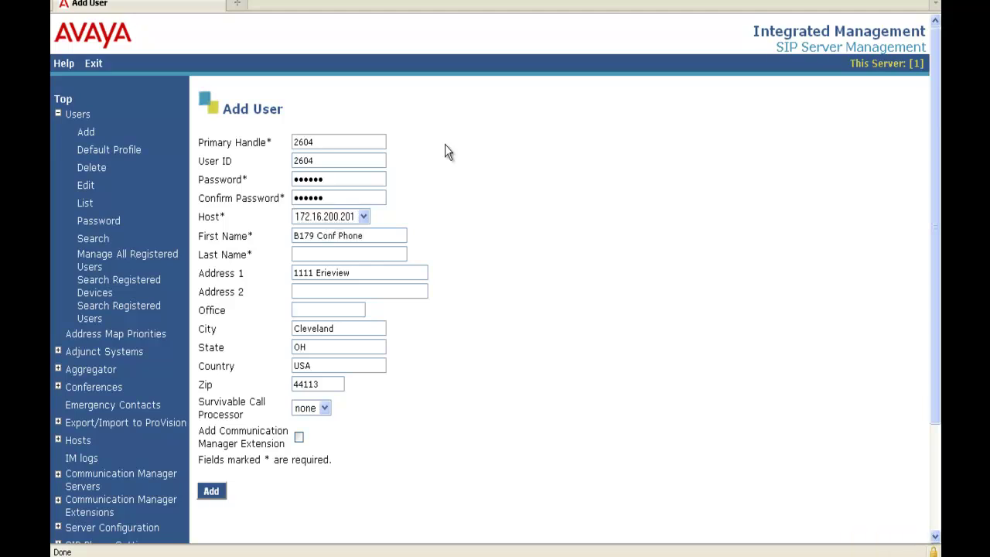
{"action": "key", "text": "Tab"}
{"action": "type", "text": "Room 2C"}
{"action": "left_click", "coordinate": [300, 438]}
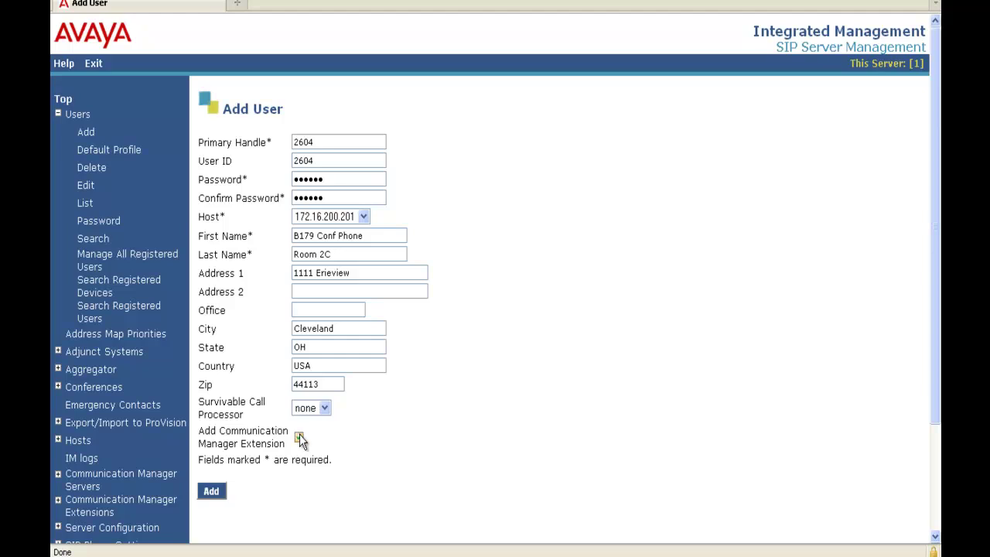
{"action": "left_click", "coordinate": [219, 493]}
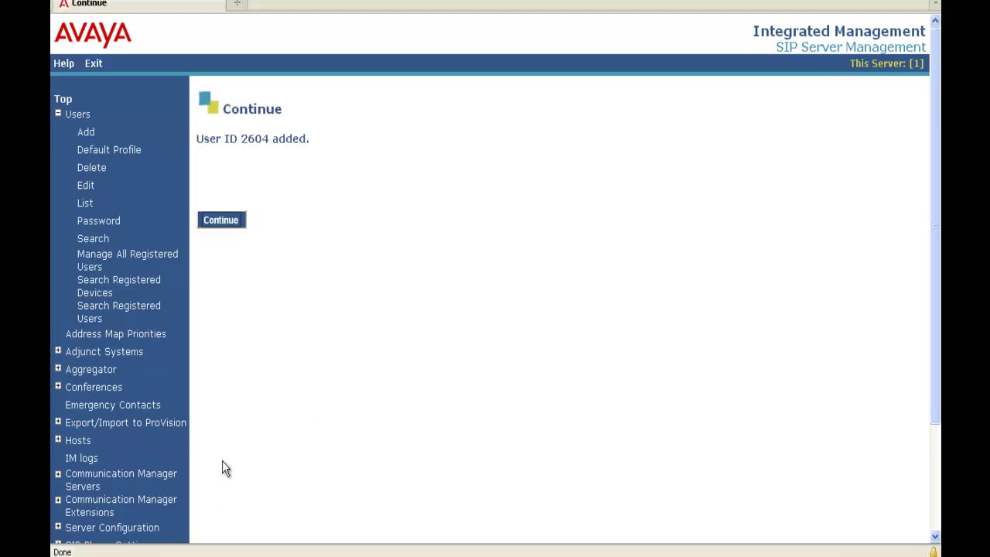
Step: Add Communication Manager extension 2604 for user 2604 and return to its extension list
{"action": "left_click", "coordinate": [231, 225]}
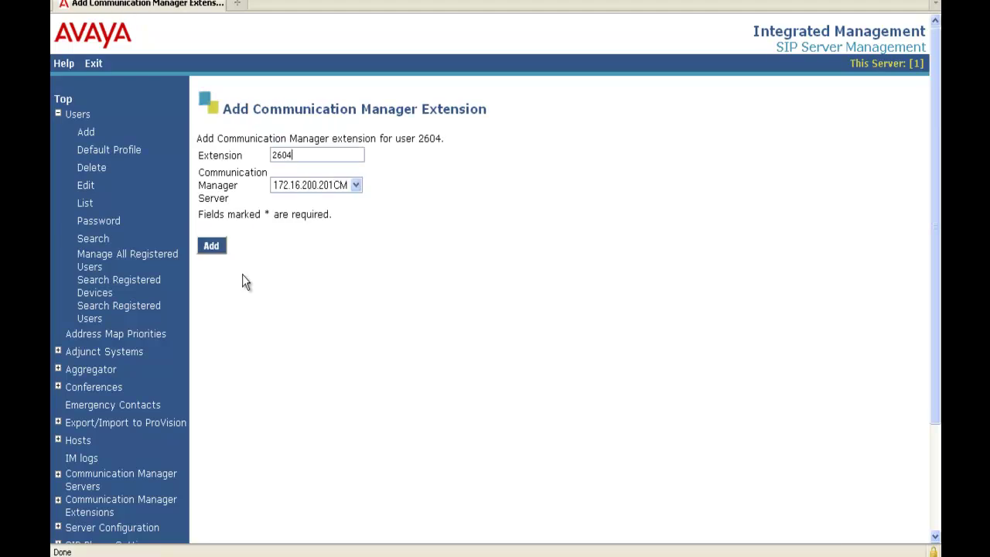
{"action": "left_click", "coordinate": [212, 246]}
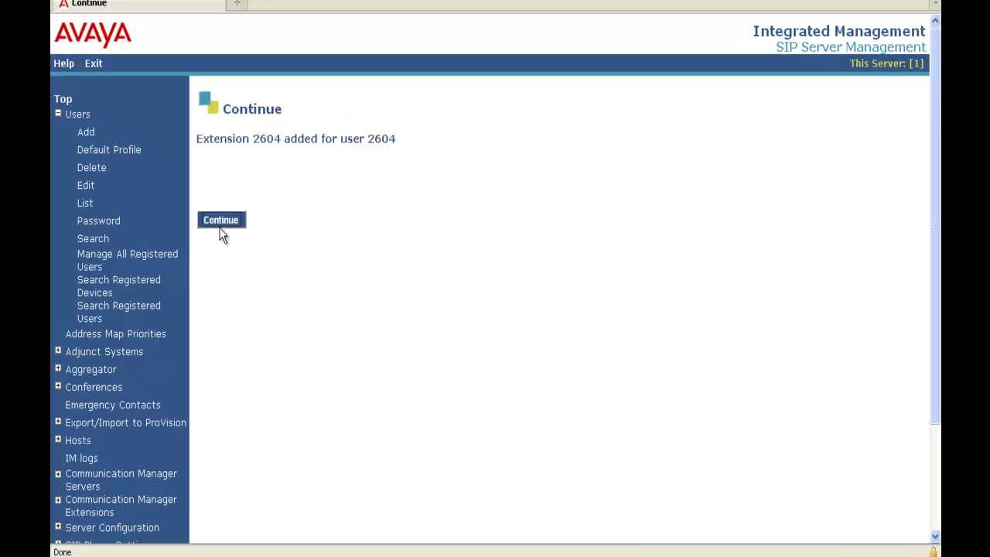
{"action": "left_click", "coordinate": [221, 228]}
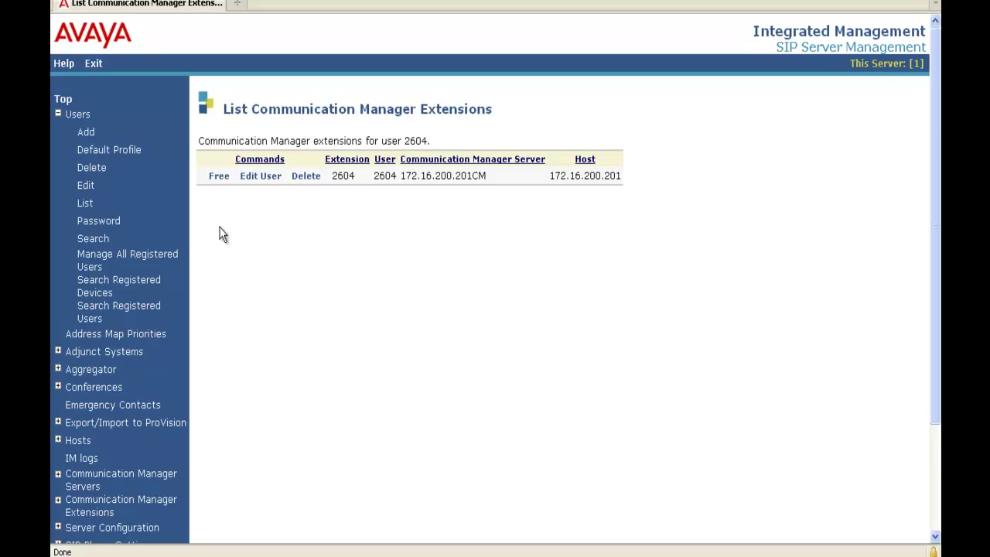
Step: Search registered users, including provisioned ones, to confirm user 2604 is listed
{"action": "left_click", "coordinate": [132, 315]}
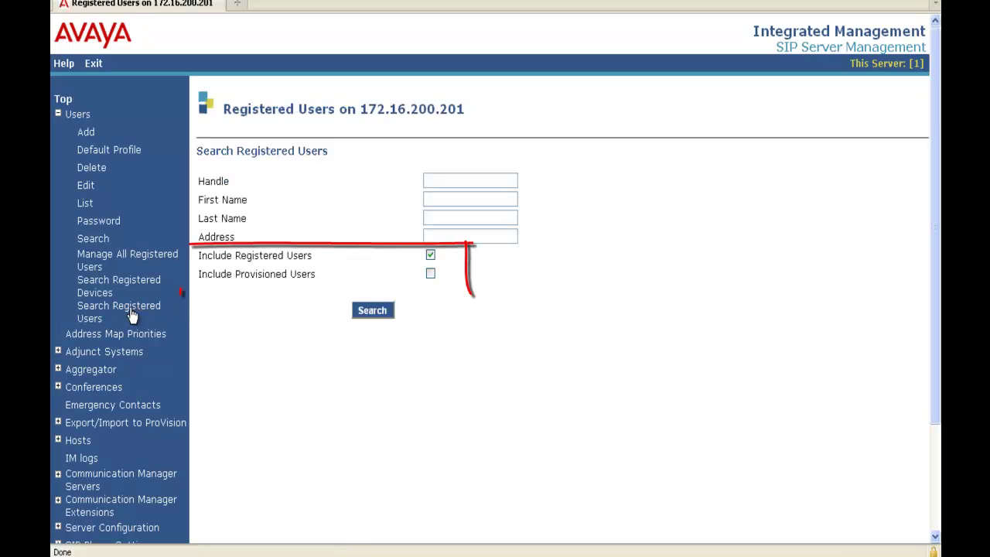
{"action": "left_click", "coordinate": [430, 275]}
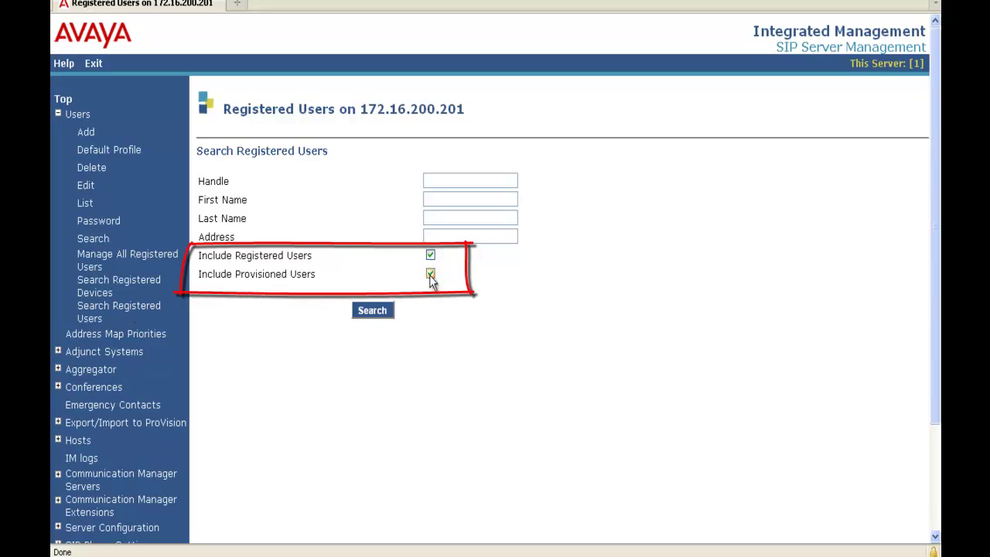
{"action": "left_click", "coordinate": [376, 317]}
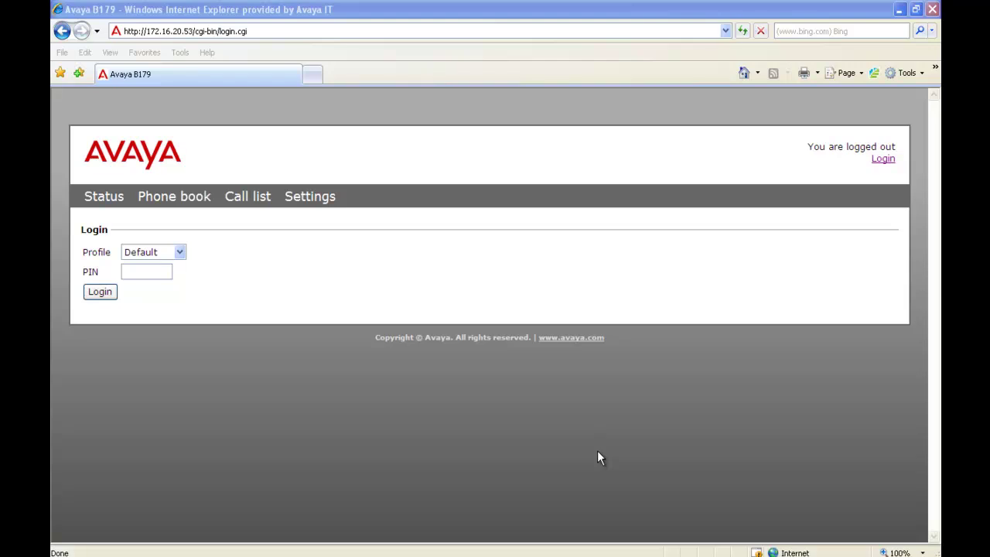
Step: Log in to the B179 web interface with the Admin profile and its PIN
{"action": "left_click", "coordinate": [184, 260]}
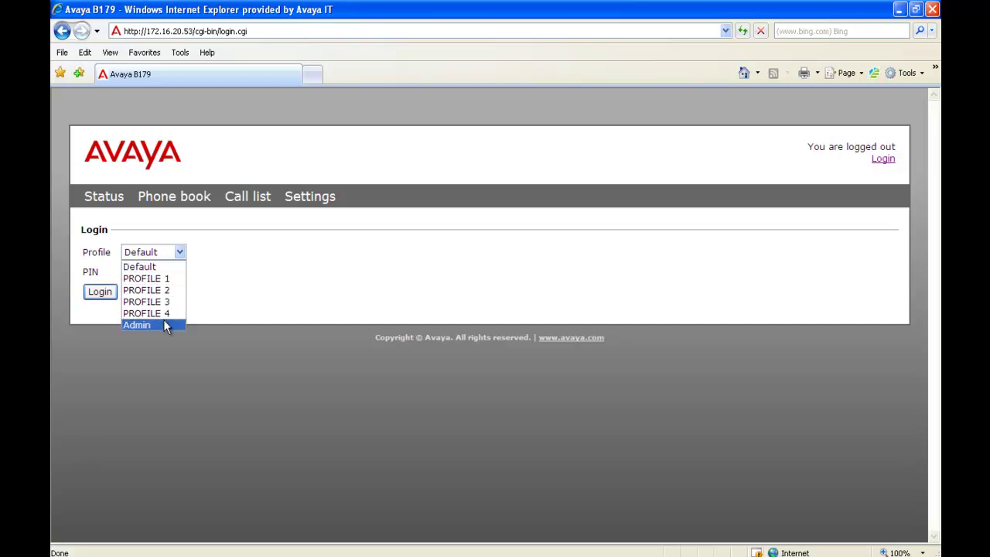
{"action": "left_click", "coordinate": [164, 324]}
{"action": "left_click", "coordinate": [159, 274]}
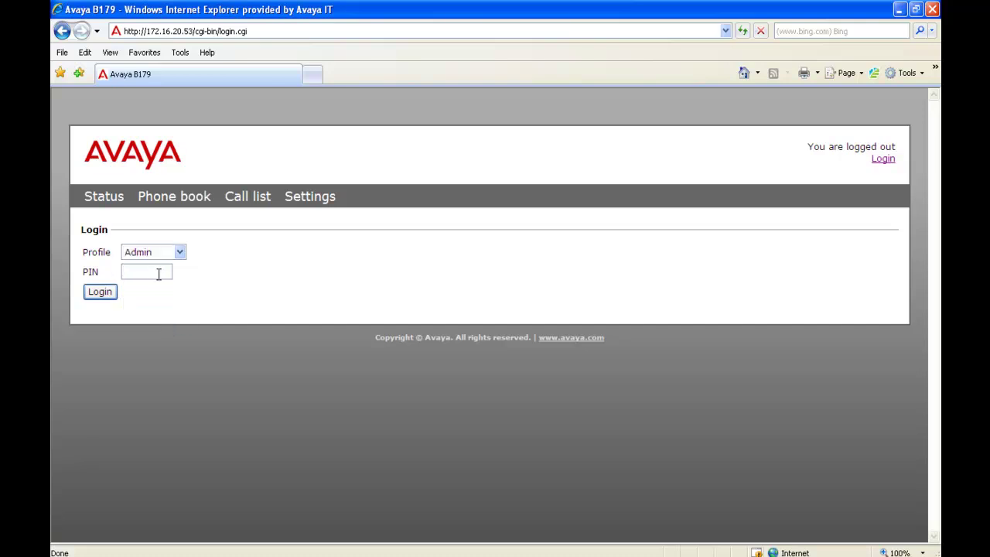
{"action": "left_click", "coordinate": [107, 296]}
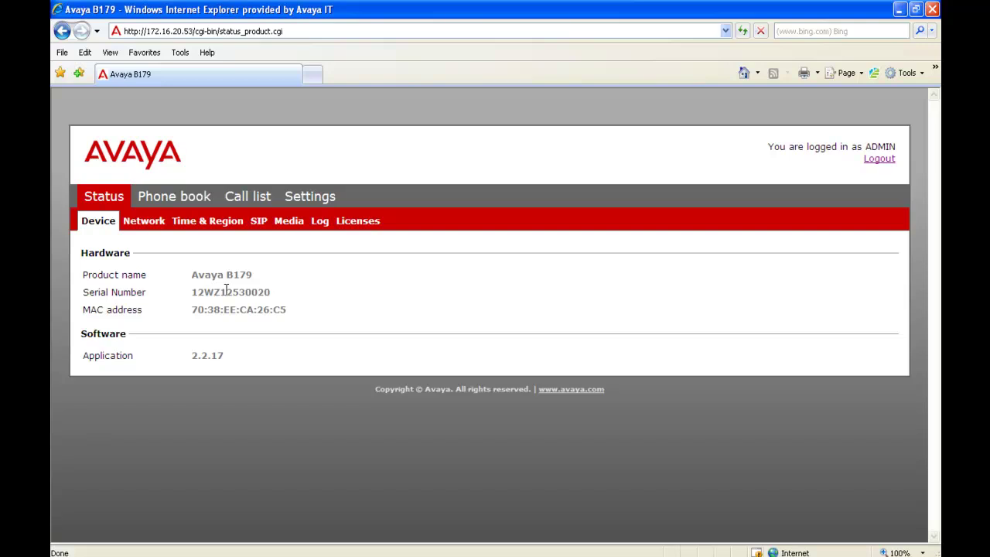
Step: On Time & Region, turn NTP off and set time 12:33:00 and date 2012-08-01
{"action": "left_click", "coordinate": [302, 208]}
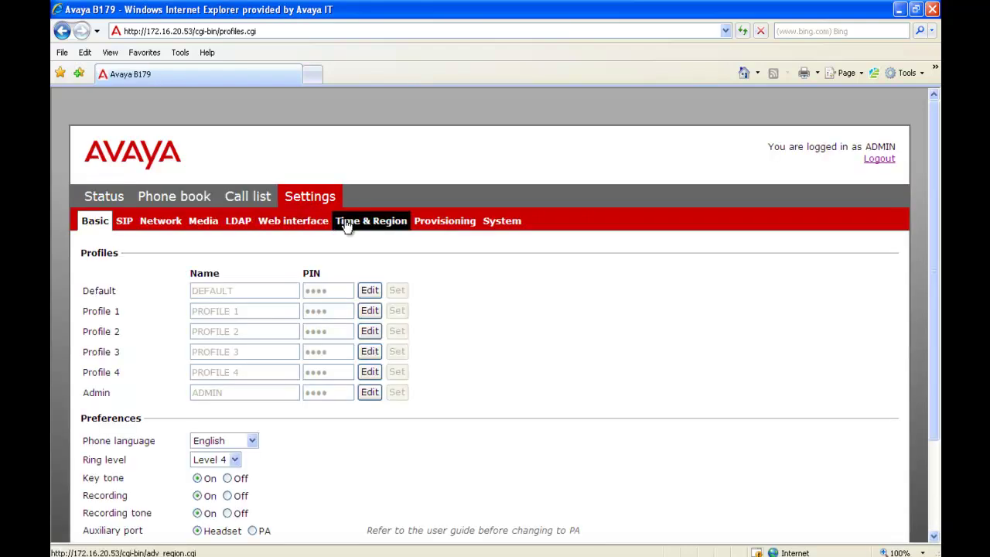
{"action": "left_click", "coordinate": [346, 225]}
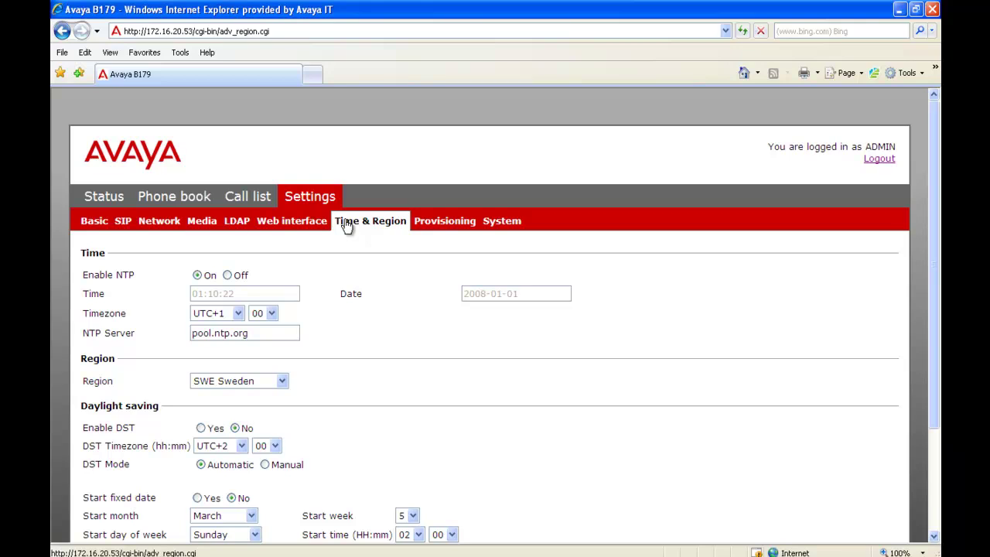
{"action": "left_click", "coordinate": [227, 276]}
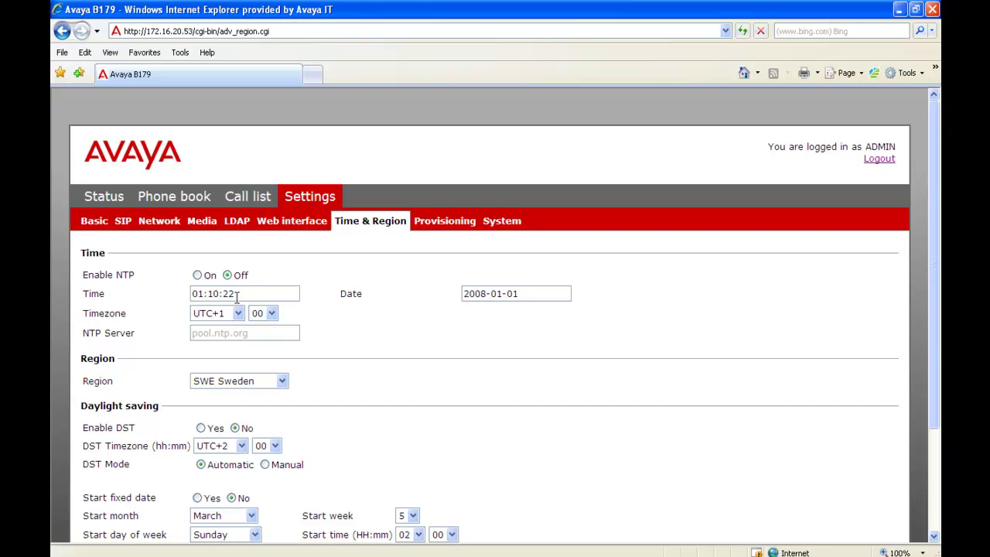
{"action": "left_click_drag", "start_coordinate": [238, 298], "coordinate": [180, 301]}
{"action": "type", "text": "12:33:00"}
{"action": "key", "text": "Tab"}
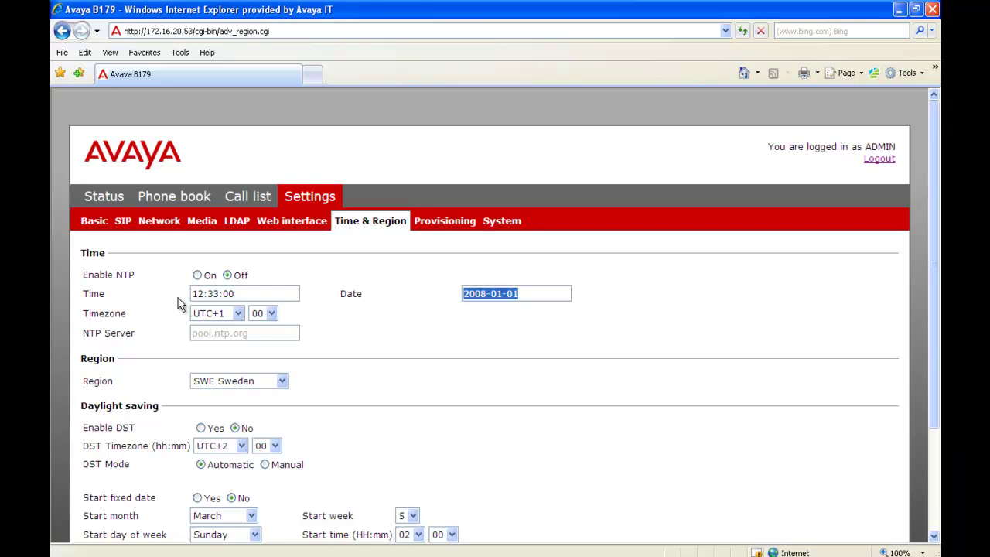
{"action": "type", "text": "2"}
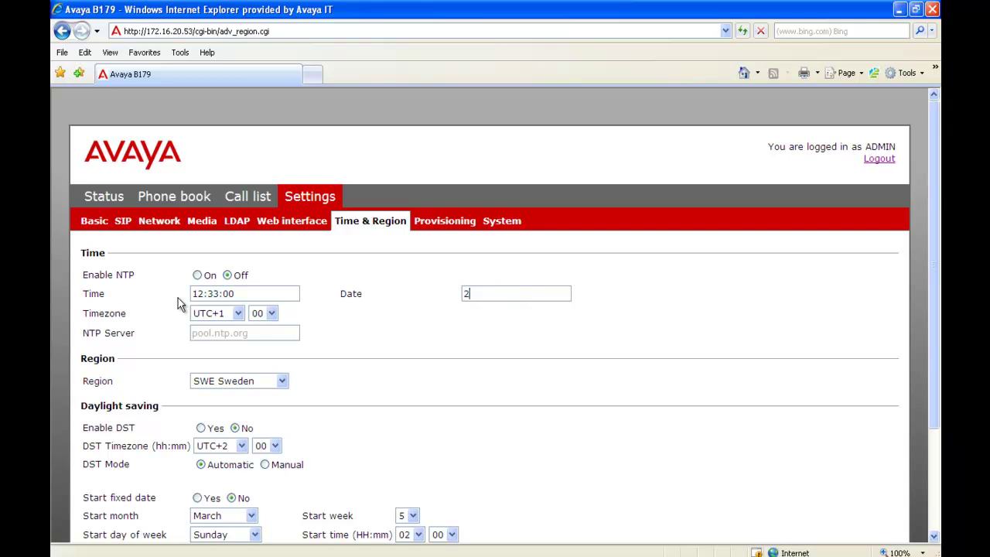
{"action": "type", "text": "012-08-01"}
{"action": "key", "text": "Tab"}
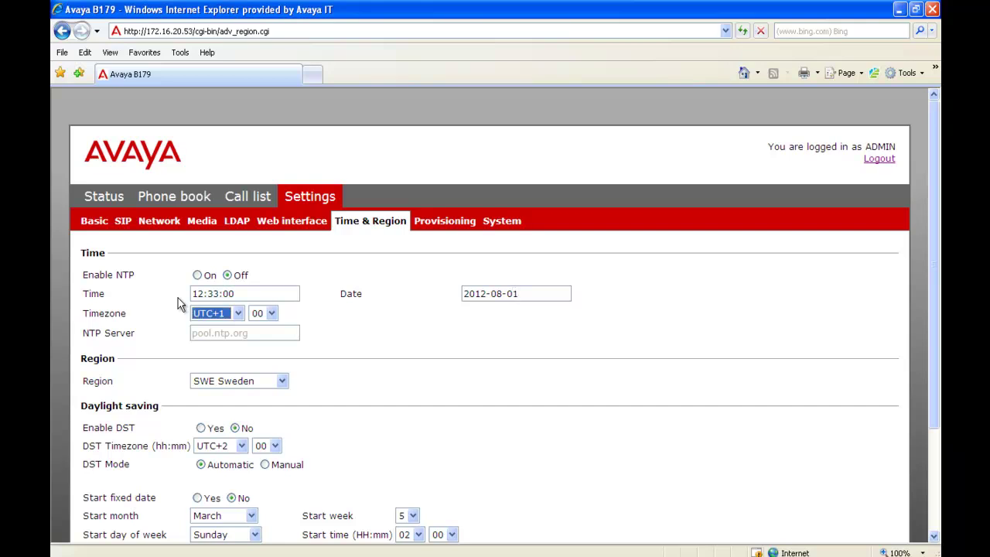
Step: Set timezone UTC-5, region USA, DST enabled with UTC-5 timezone, and save
{"action": "left_click", "coordinate": [236, 319]}
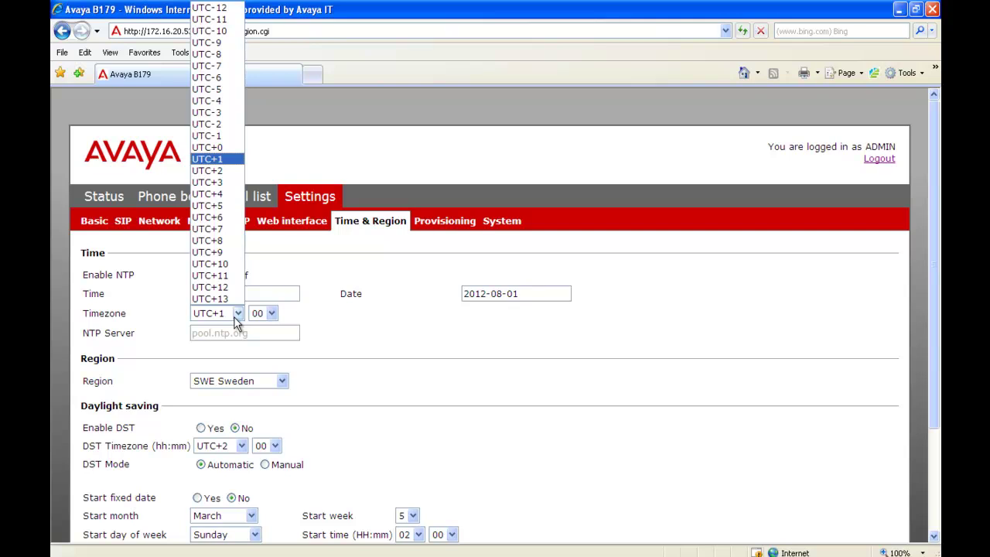
{"action": "left_click", "coordinate": [220, 89]}
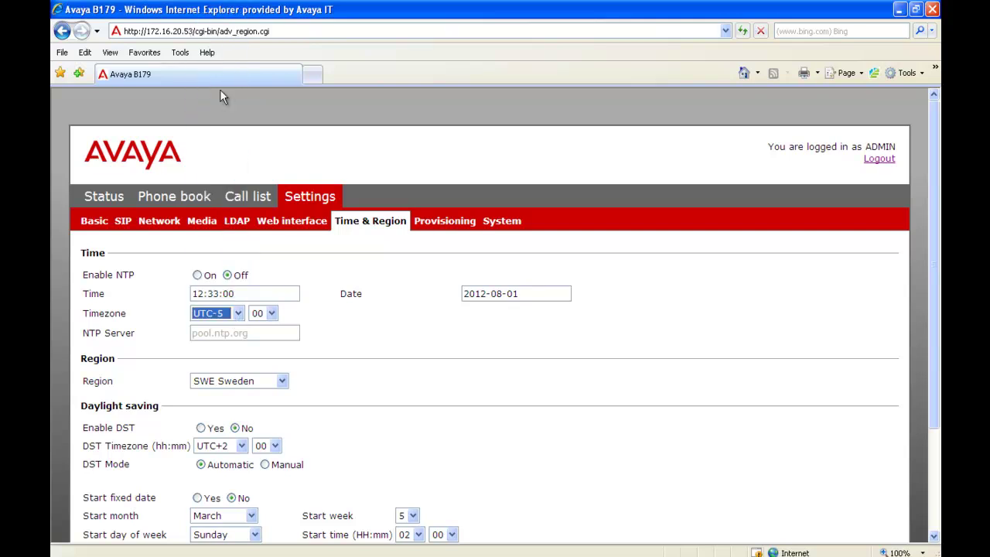
{"action": "left_click", "coordinate": [283, 382]}
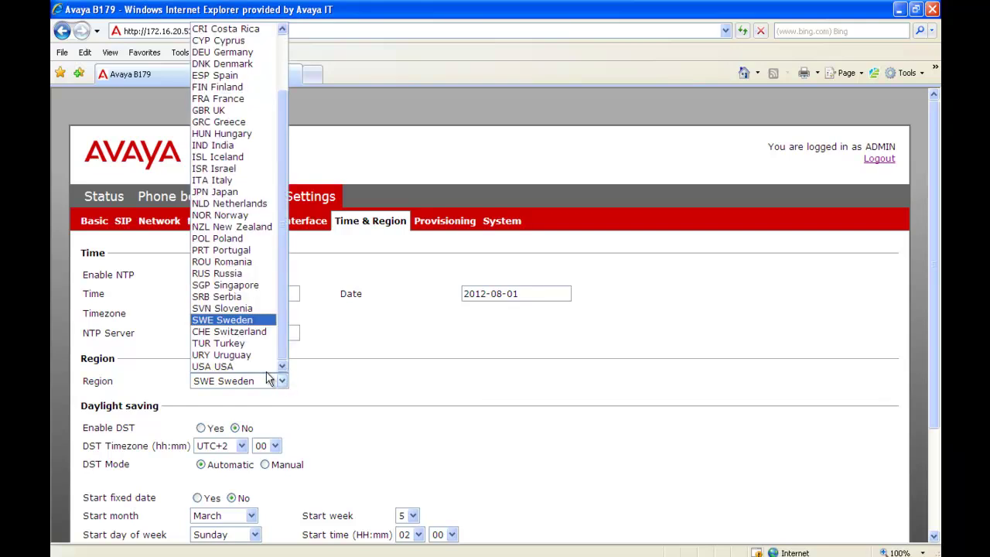
{"action": "left_click", "coordinate": [261, 365]}
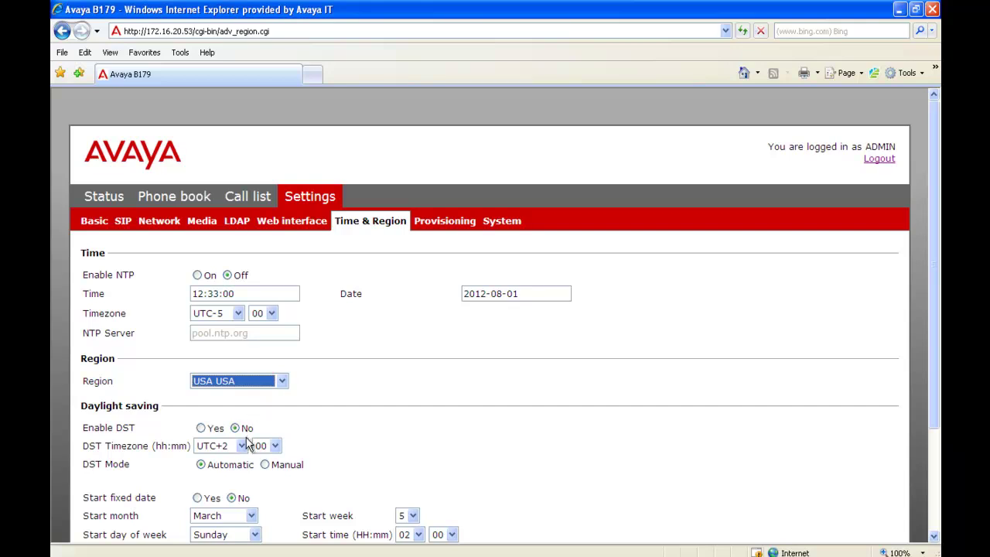
{"action": "left_click", "coordinate": [201, 430]}
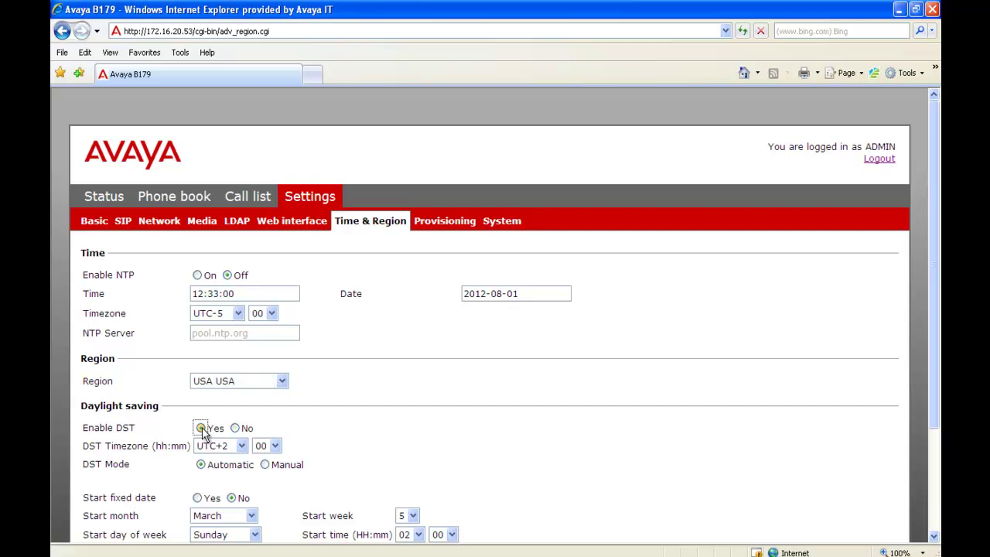
{"action": "left_click", "coordinate": [241, 446]}
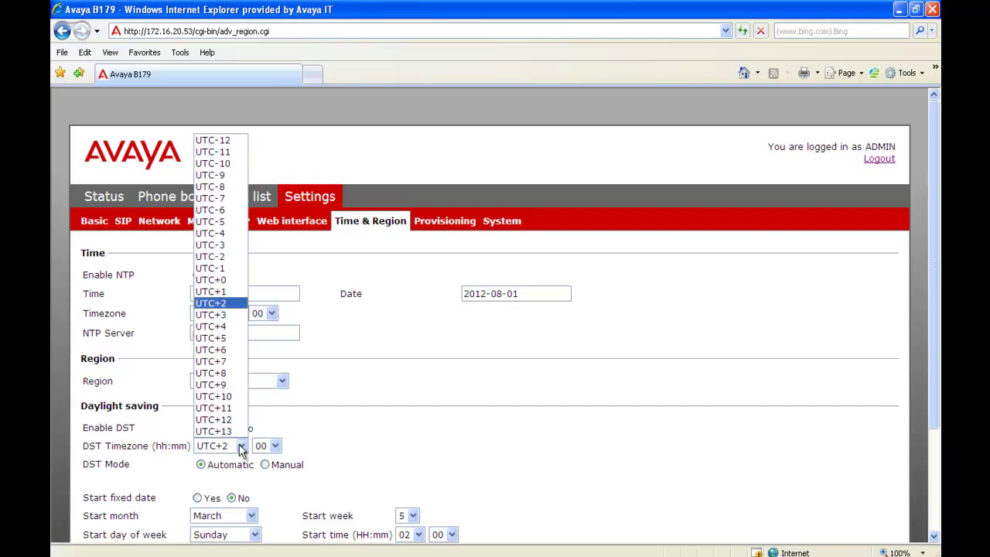
{"action": "left_click", "coordinate": [205, 225]}
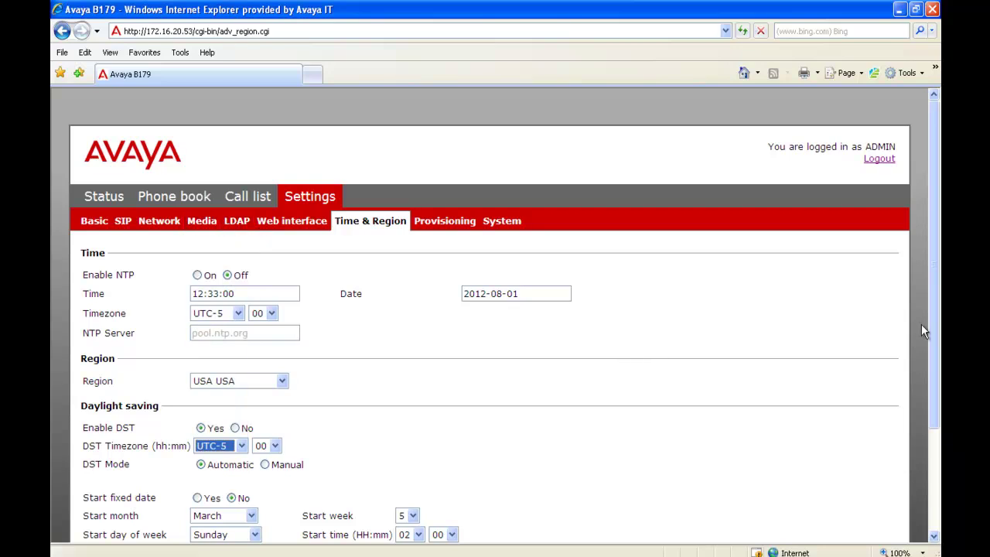
{"action": "left_click_drag", "start_coordinate": [931, 330], "coordinate": [933, 367]}
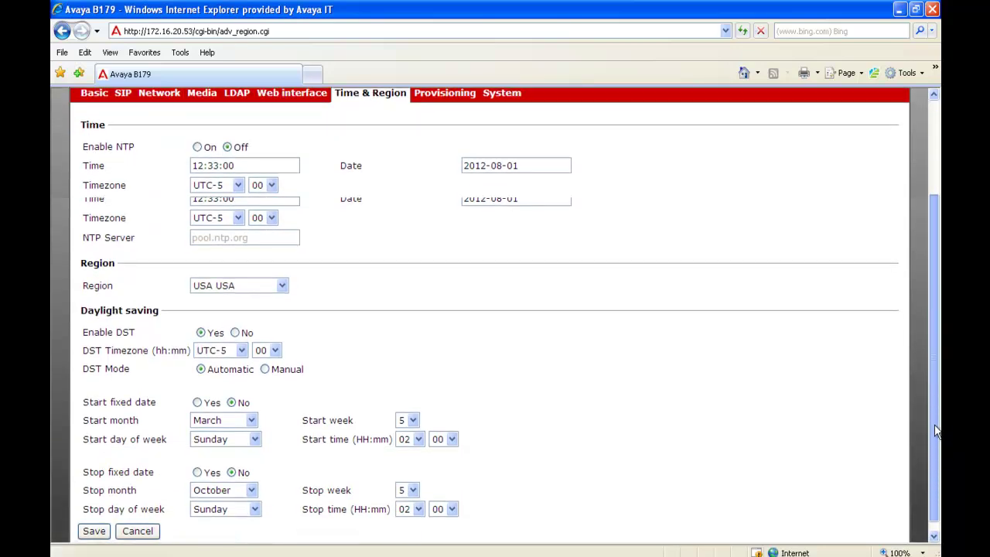
{"action": "left_click_drag", "start_coordinate": [935, 431], "coordinate": [934, 452]}
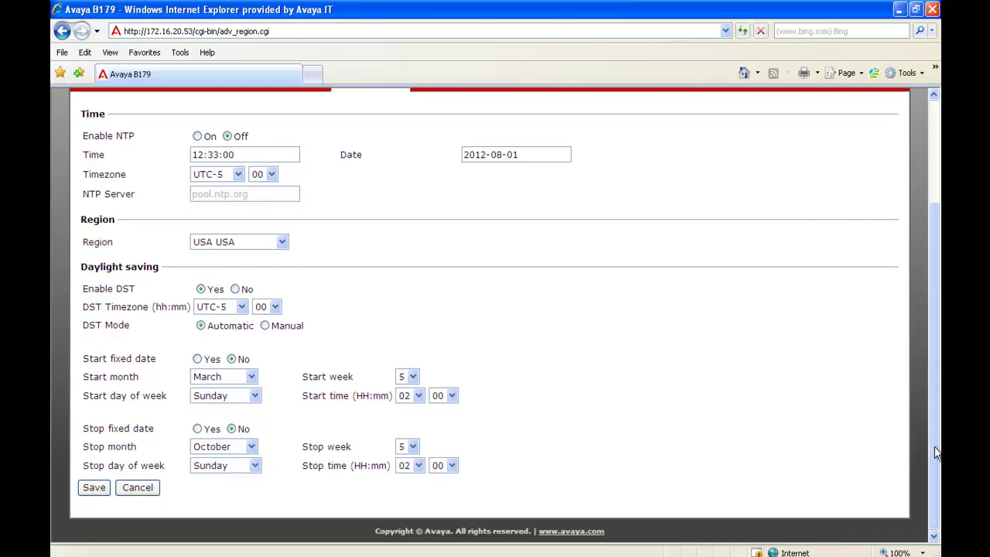
{"action": "left_click", "coordinate": [94, 488]}
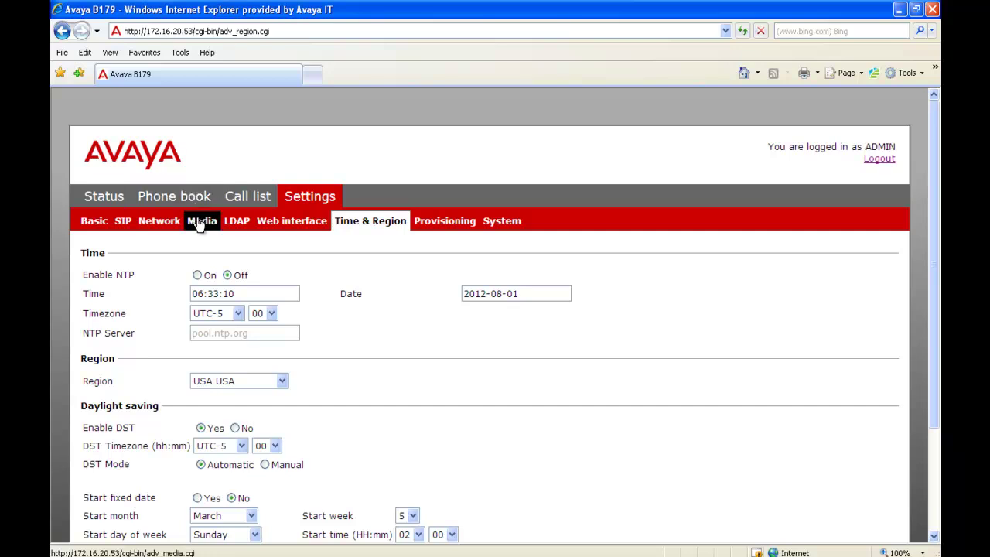
Step: On the Media page, set G722 and G711 Alaw to 0 - Disabled, G711 Ulaw to 4 - High, and save
{"action": "left_click", "coordinate": [201, 223]}
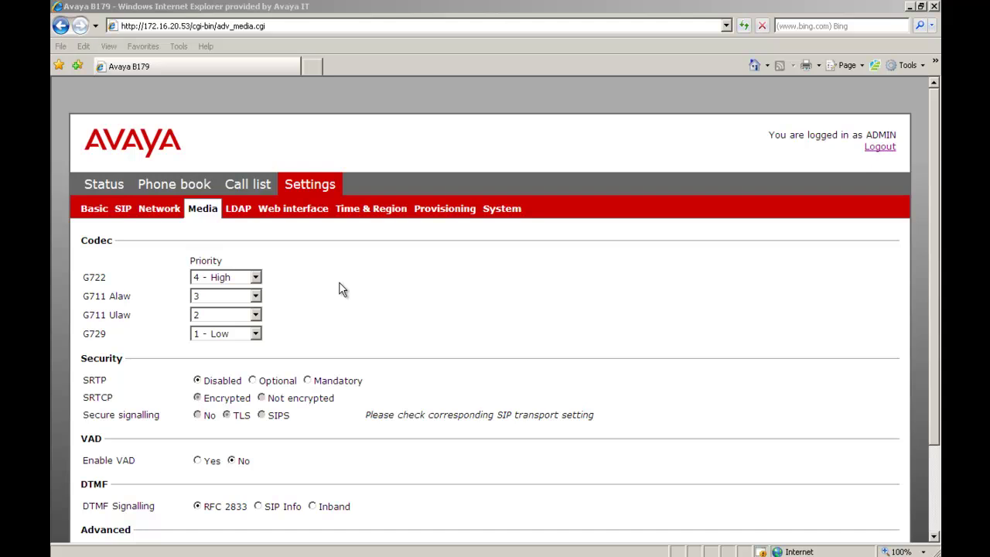
{"action": "left_click", "coordinate": [255, 278]}
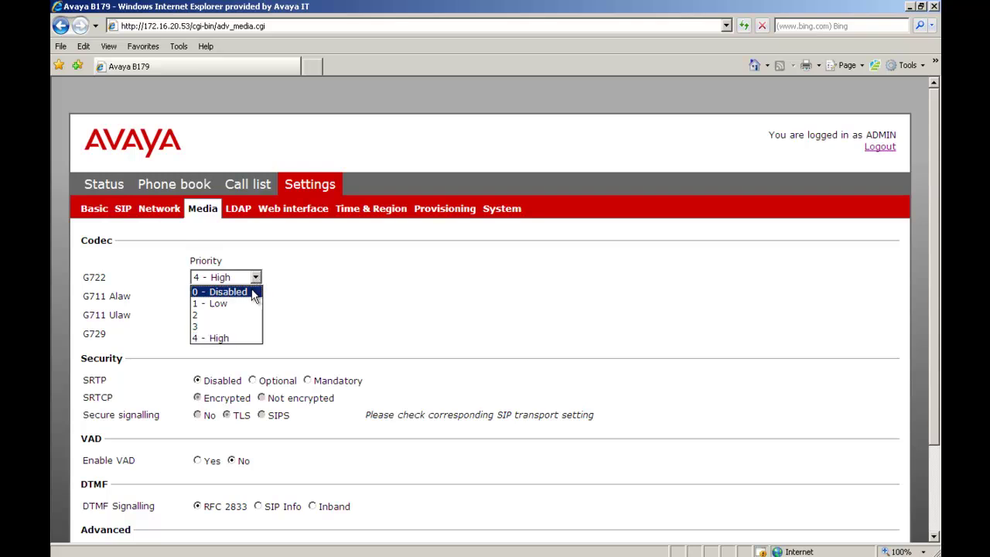
{"action": "left_click", "coordinate": [253, 293]}
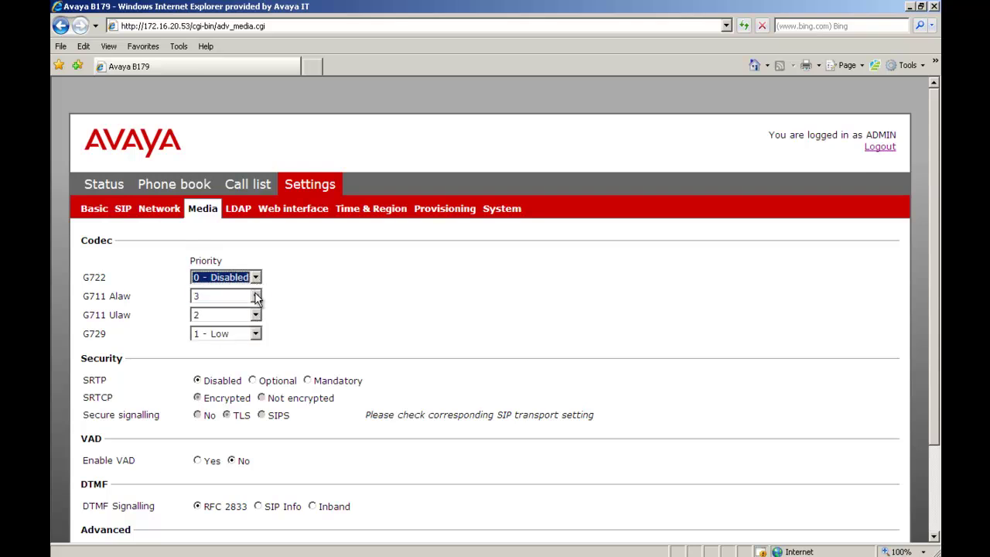
{"action": "left_click", "coordinate": [256, 297]}
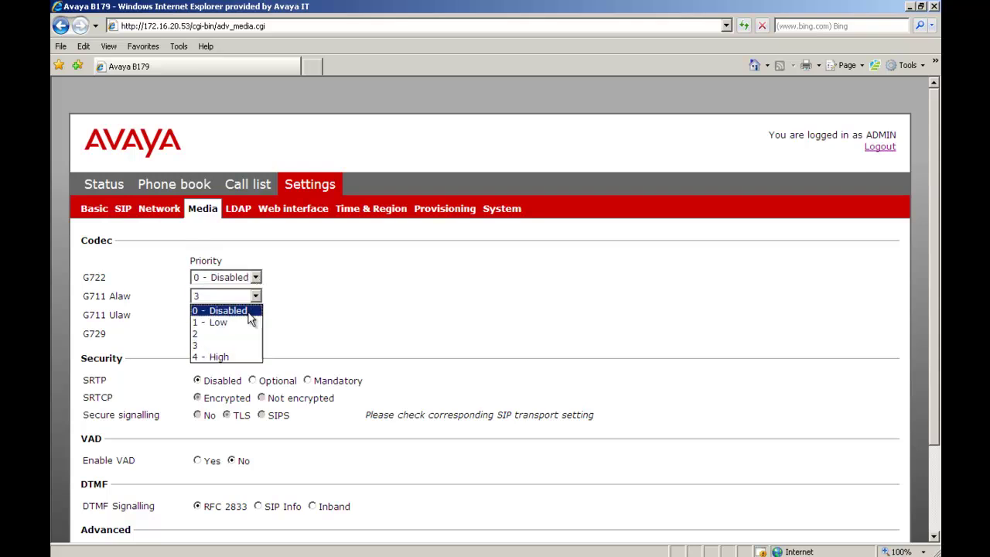
{"action": "left_click", "coordinate": [232, 310]}
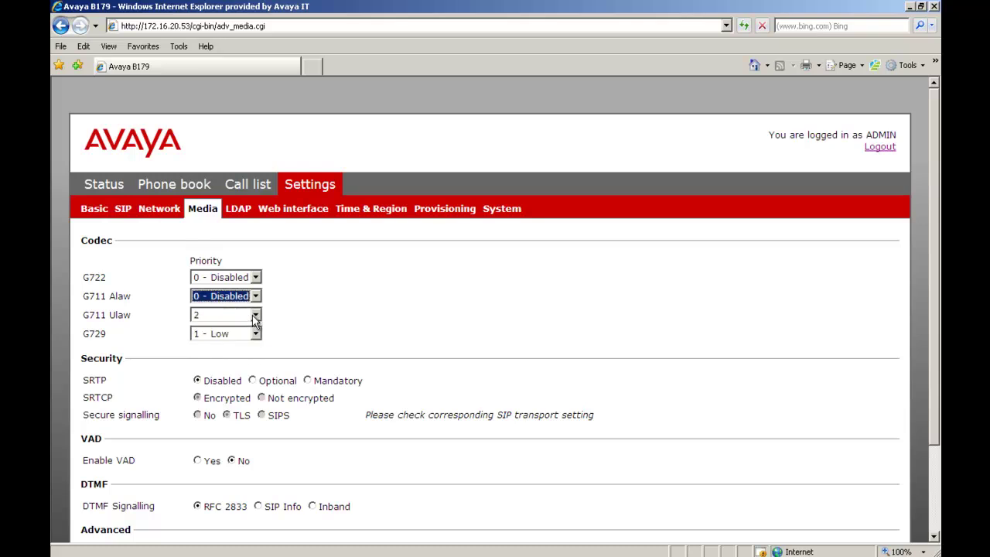
{"action": "left_click", "coordinate": [256, 315]}
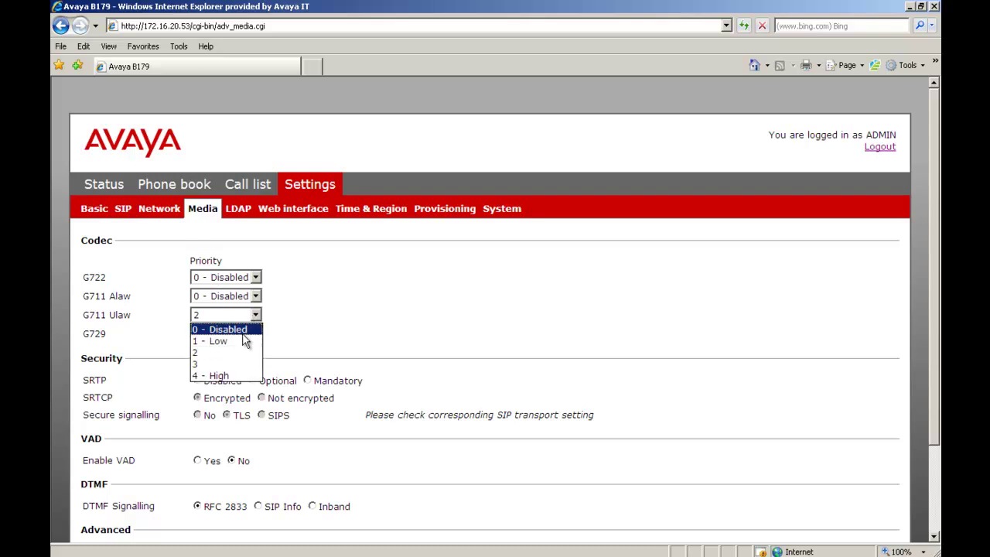
{"action": "left_click", "coordinate": [229, 377]}
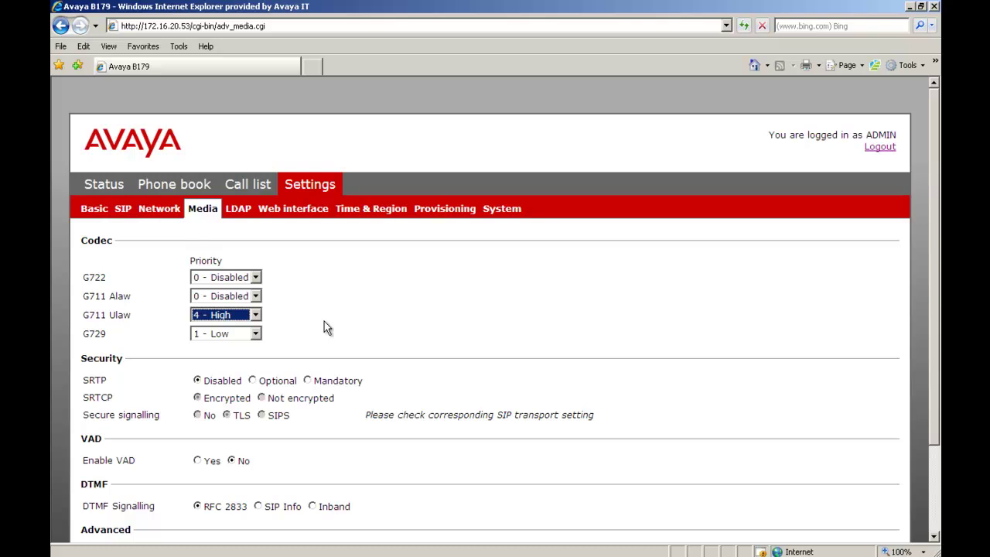
{"action": "left_click", "coordinate": [324, 321]}
{"action": "scroll", "coordinate": [324, 321], "scroll_direction": "down", "scroll_amount": 3}
{"action": "left_click", "coordinate": [92, 510]}
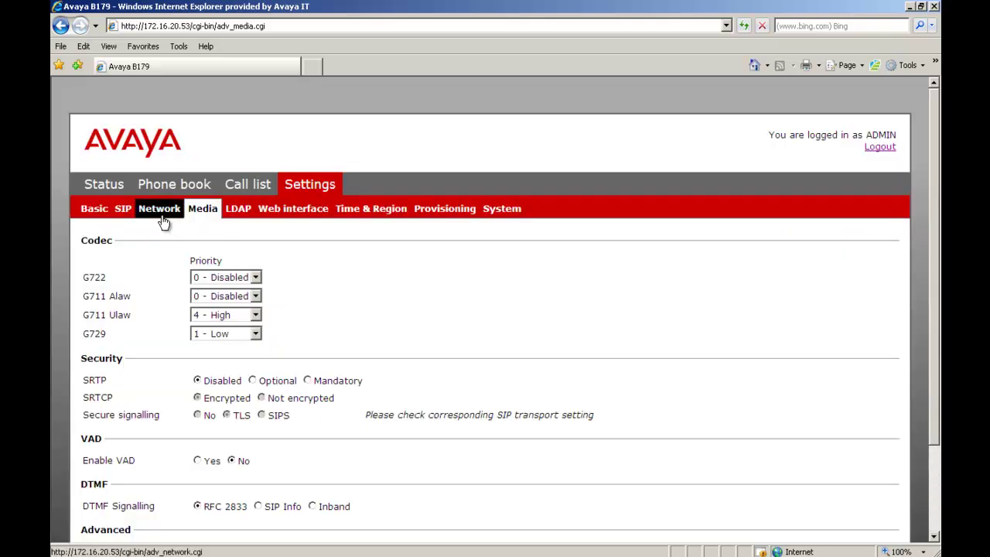
Step: Review the Network page: DHCP off, IP address 172.16.20.53, VLAN and 802.1x off
{"action": "left_click", "coordinate": [163, 219]}
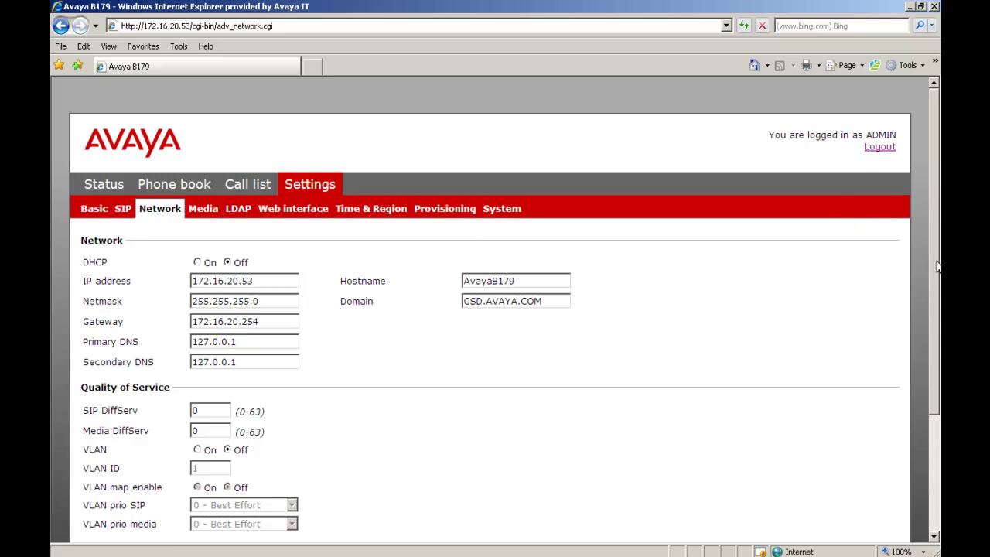
{"action": "left_click_drag", "start_coordinate": [936, 267], "coordinate": [936, 339]}
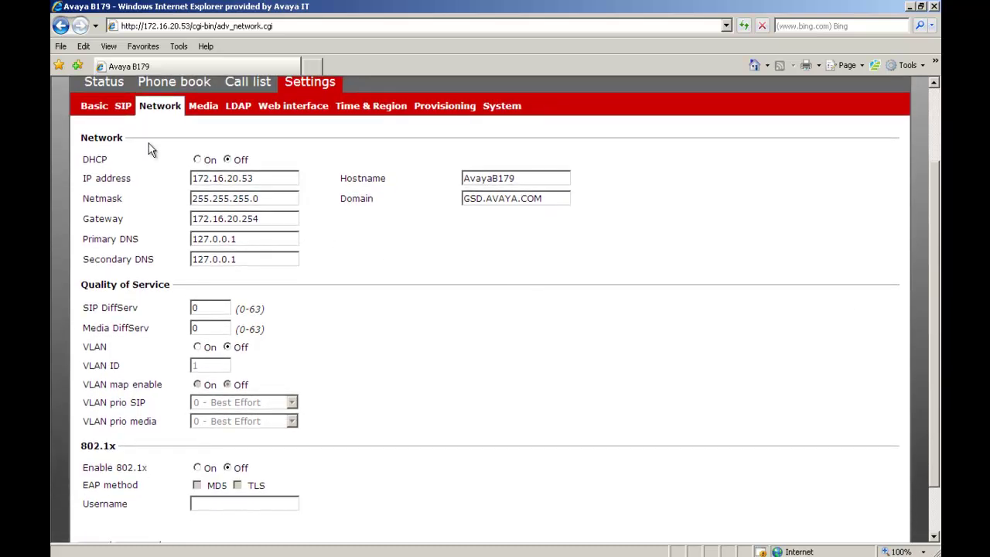
Step: Enable the main SIP account and enter its name, user 2604 and registrar 172.16.200.201
{"action": "left_click", "coordinate": [123, 108]}
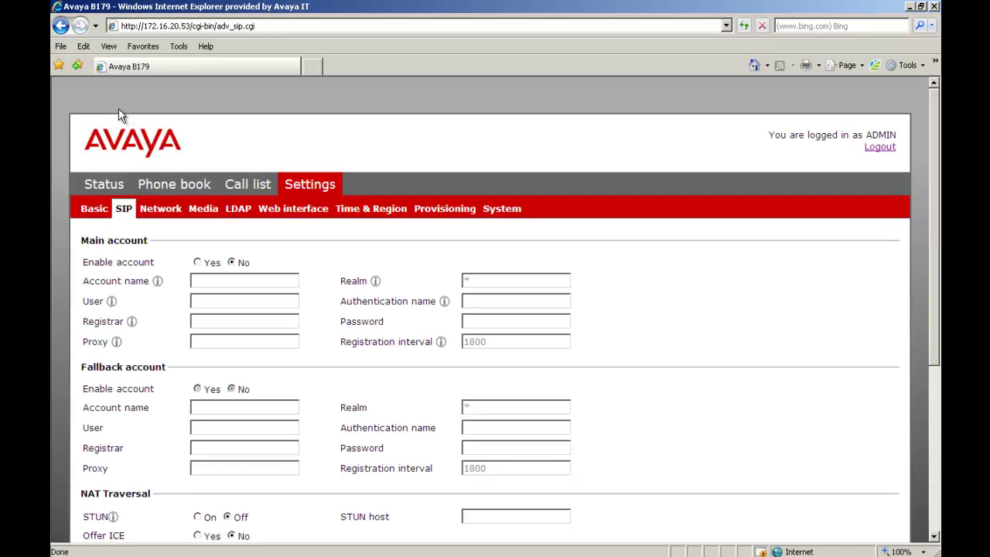
{"action": "left_click", "coordinate": [197, 263]}
{"action": "left_click", "coordinate": [202, 278]}
{"action": "type", "text": "2604rm2c"}
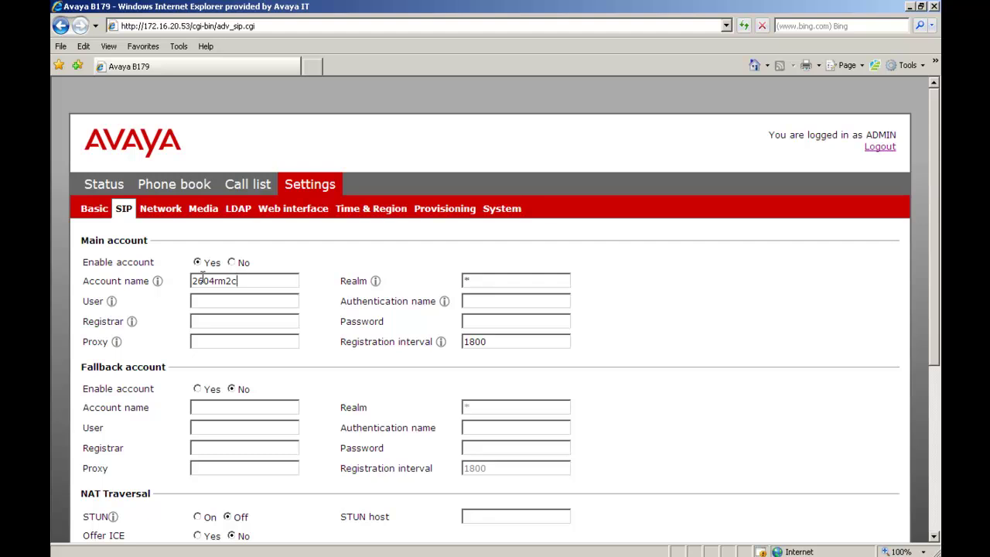
{"action": "key", "text": "Tab"}
{"action": "type", "text": "2604"}
{"action": "type", "text": "172.16.200.201"}
{"action": "key", "text": "Tab"}
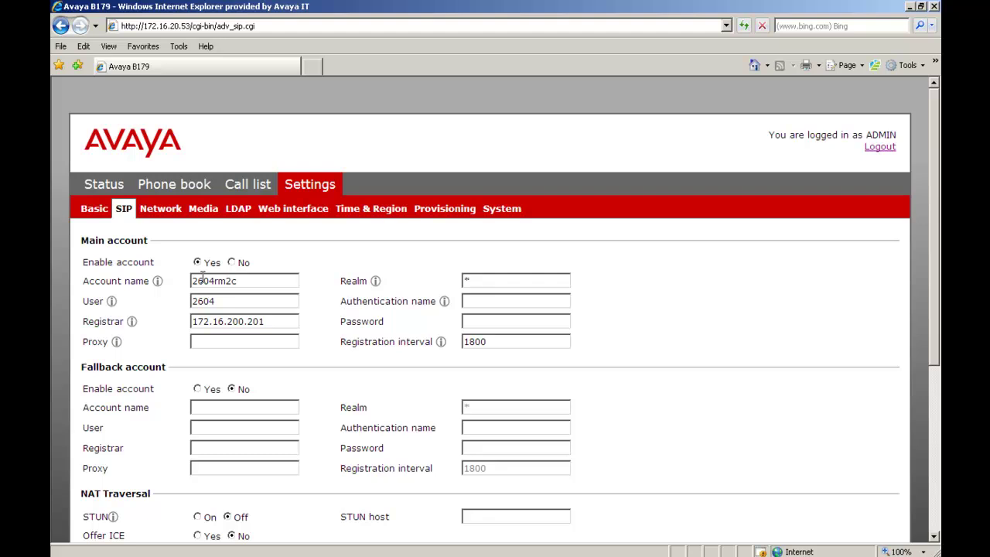
Step: Set authentication name 2604 and paste in the account password
{"action": "key", "text": "Tab"}
{"action": "key", "text": "Tab"}
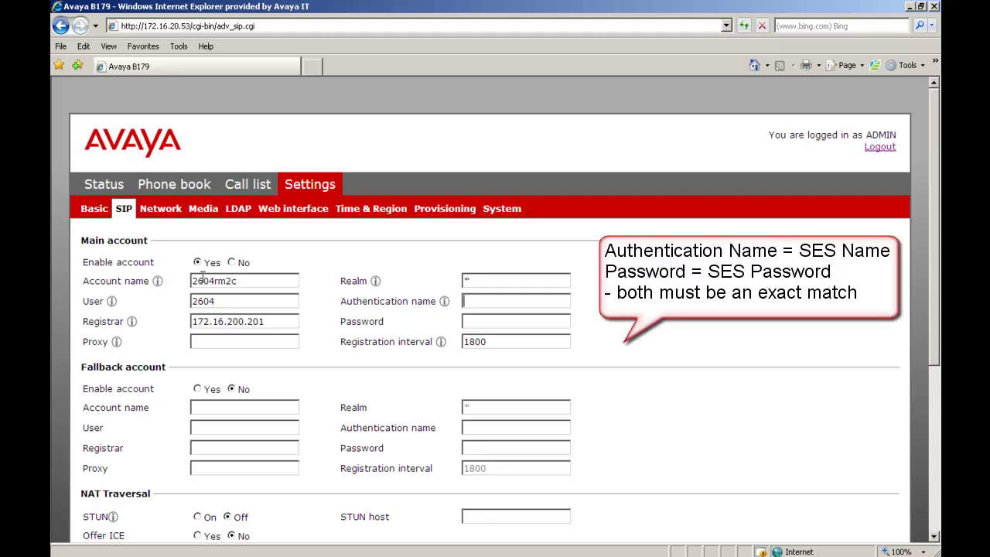
{"action": "type", "text": "2604"}
{"action": "key", "text": "Tab"}
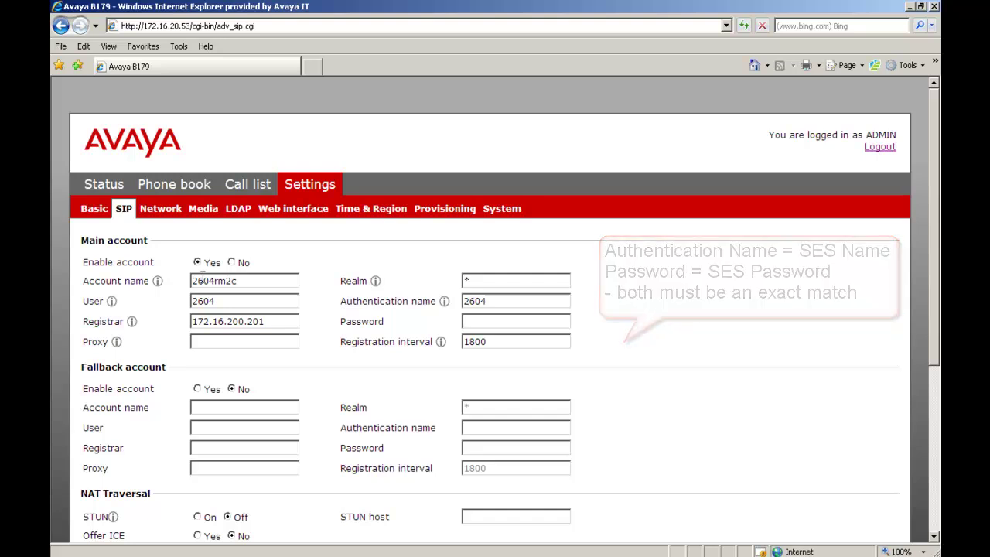
{"action": "key", "text": "ctrl+v"}
Step: Switch the SIP transport to TCP and save the account settings
{"action": "left_click_drag", "start_coordinate": [938, 291], "coordinate": [938, 438]}
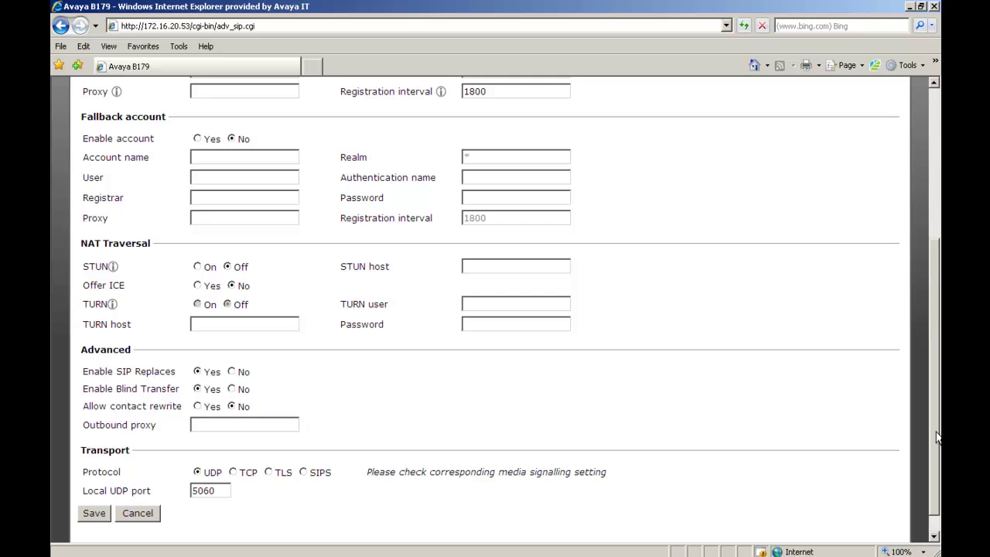
{"action": "left_click", "coordinate": [233, 473]}
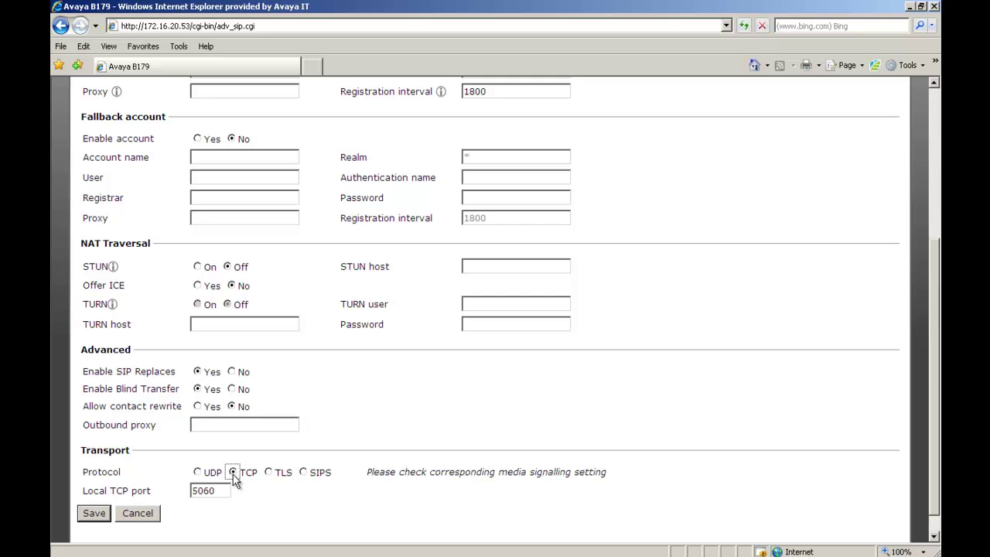
{"action": "left_click", "coordinate": [103, 515]}
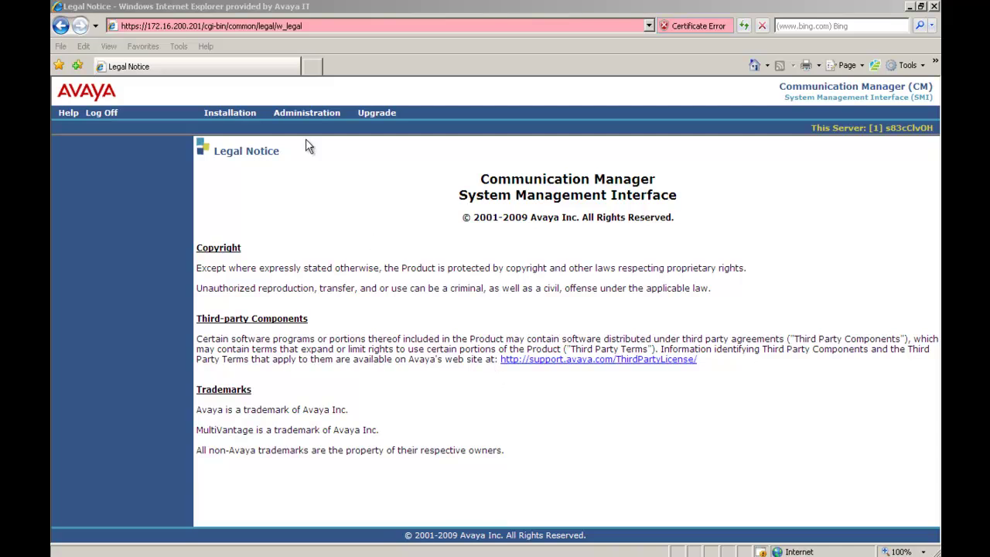
Step: Search registered users including provisioned ones to confirm 2604 is registered over TCP from 172.16.20.53
{"action": "mouse_move", "coordinate": [306, 116]}
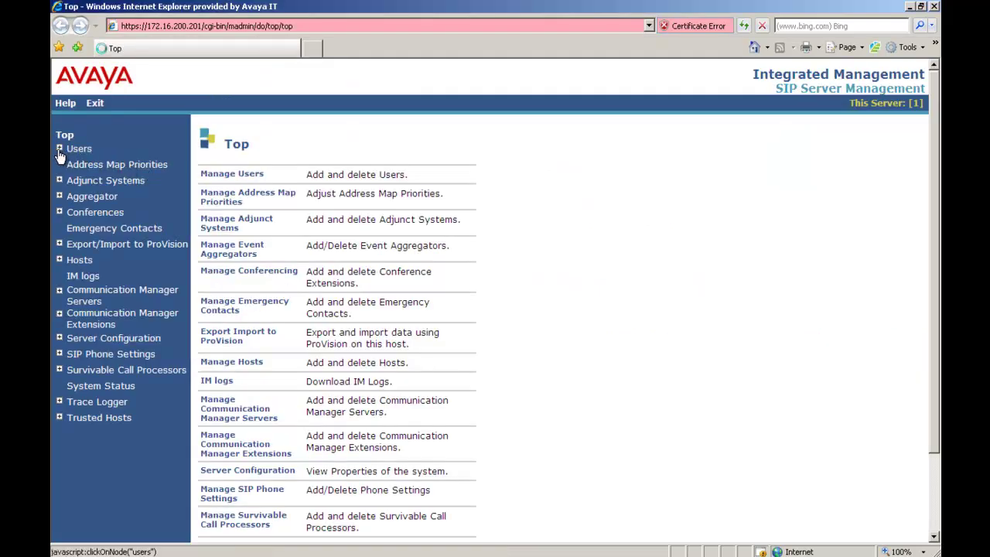
{"action": "left_click", "coordinate": [58, 149]}
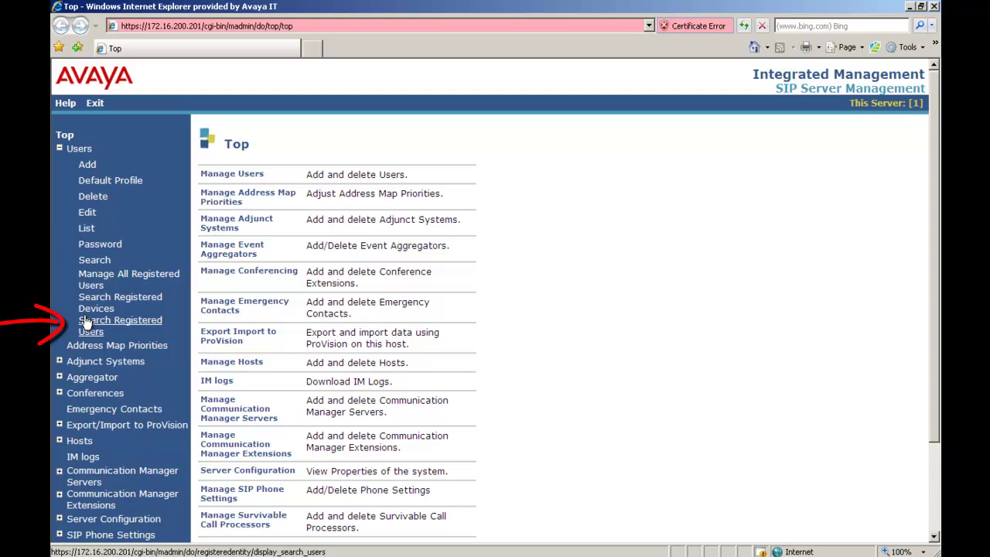
{"action": "left_click", "coordinate": [87, 322]}
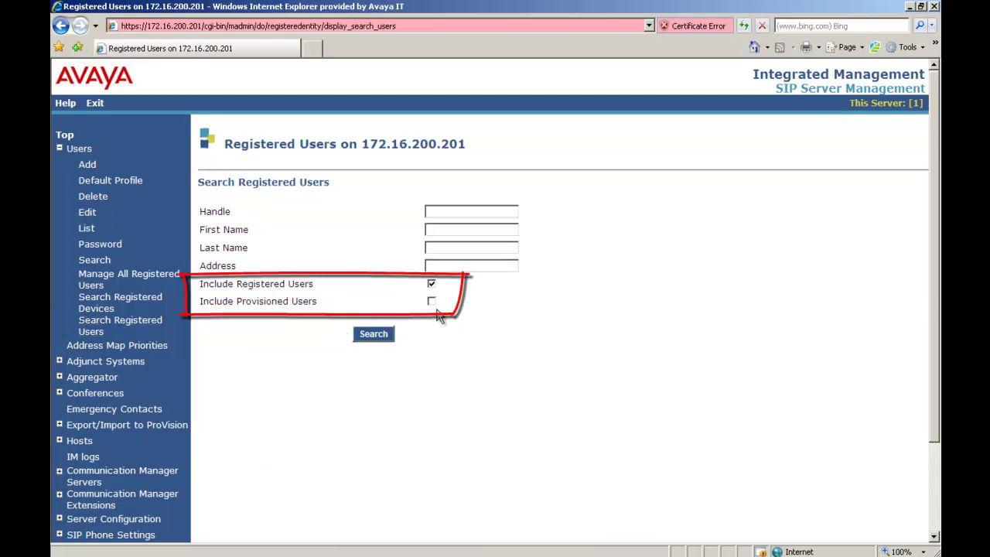
{"action": "left_click", "coordinate": [431, 302]}
{"action": "left_click", "coordinate": [376, 337]}
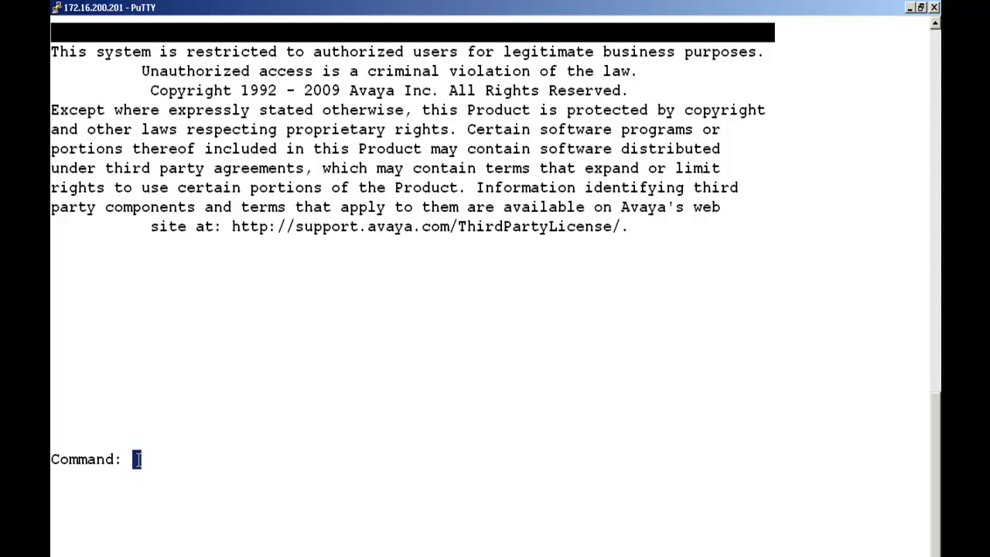
Step: Run 'list trace station 2604/q' and page through the G711MU call to 2602
{"action": "type", "text": "list trace station 2604/q"}
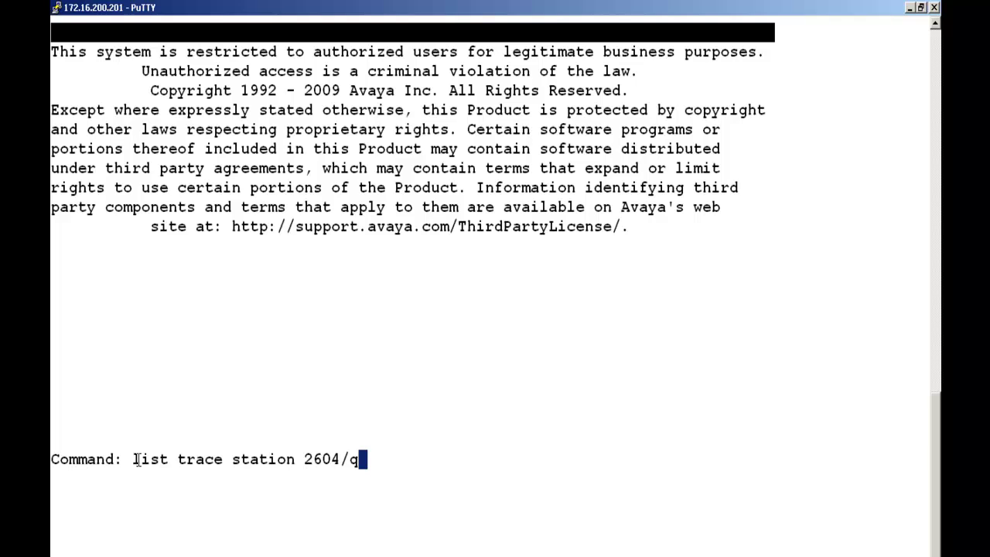
{"action": "key", "text": "Return"}
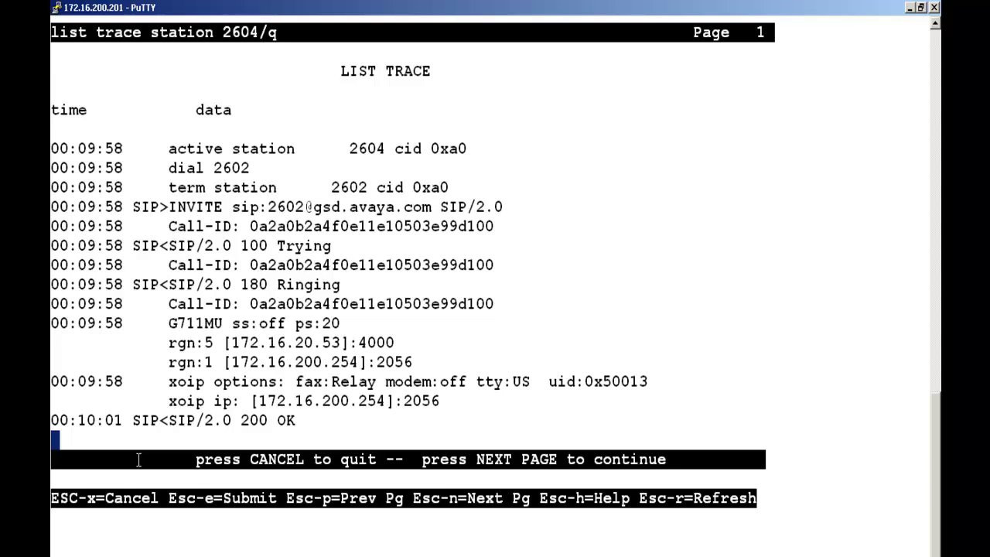
{"action": "key", "text": "Escape"}
{"action": "key", "text": "n"}
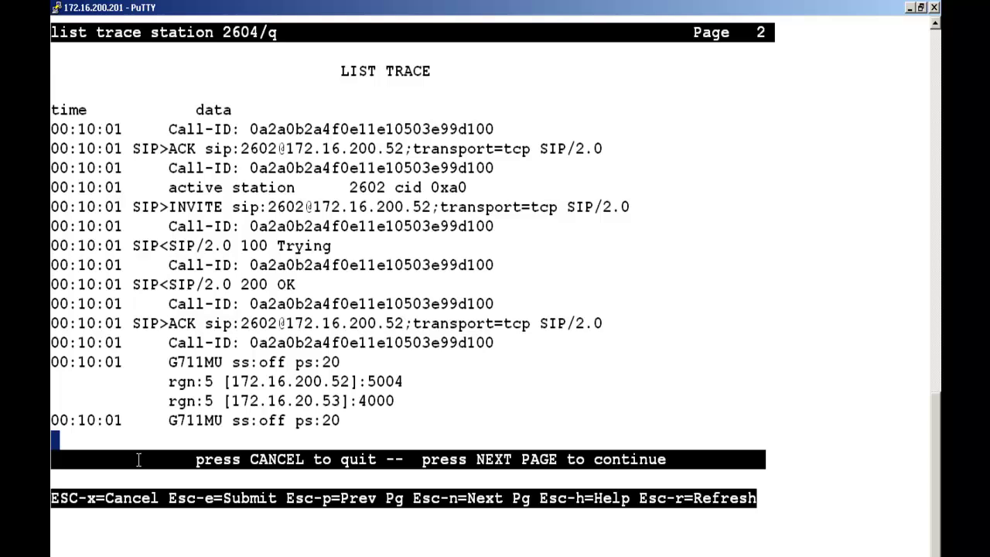
{"action": "key", "text": "Escape"}
{"action": "key", "text": "n"}
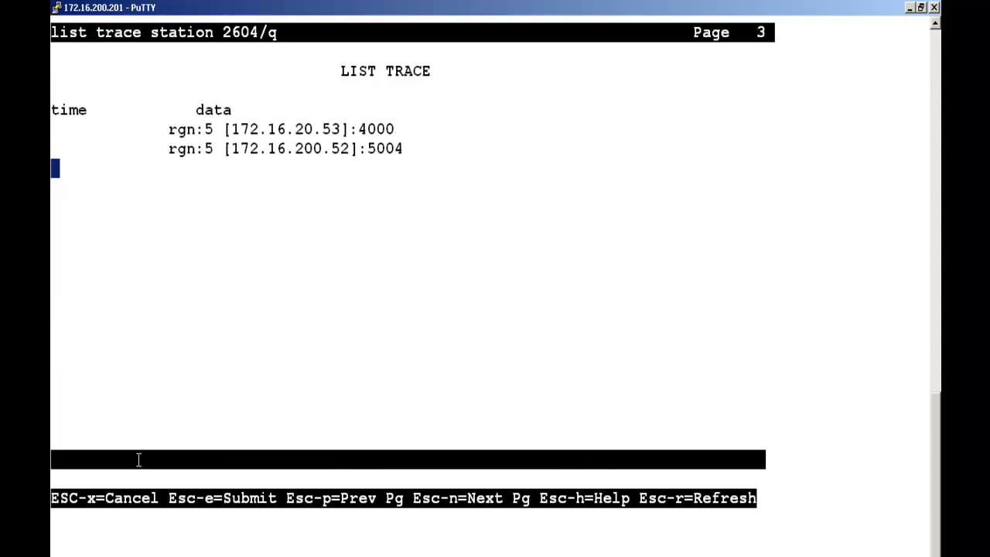